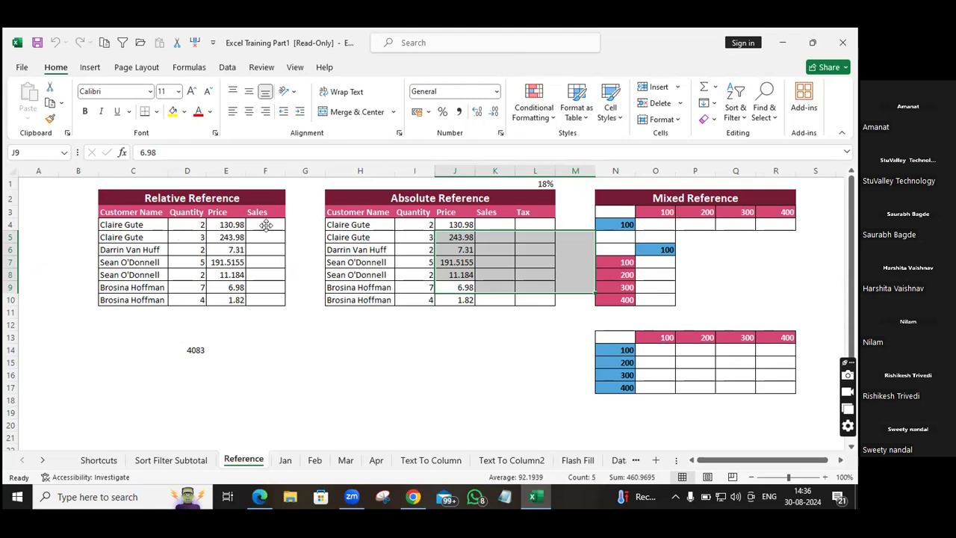
Enter =D4*E4 as the first Sales value in cell F4 of the Relative Reference table and fill it down to F10
left_click(266, 225)
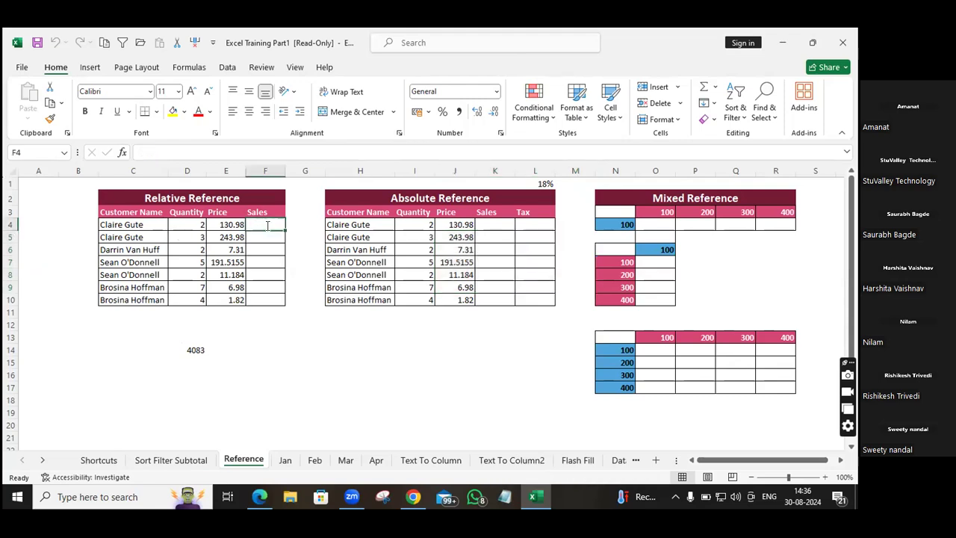
type("=")
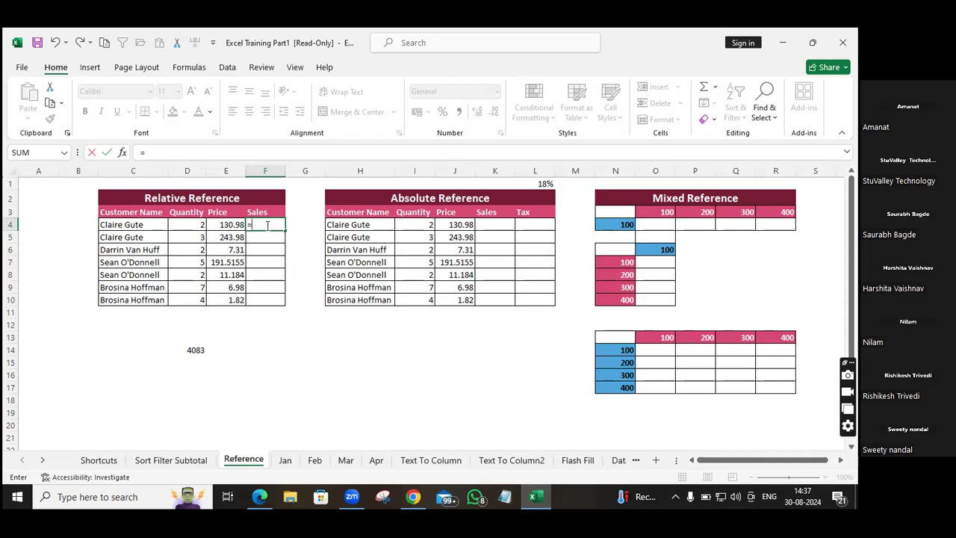
left_click(192, 224)
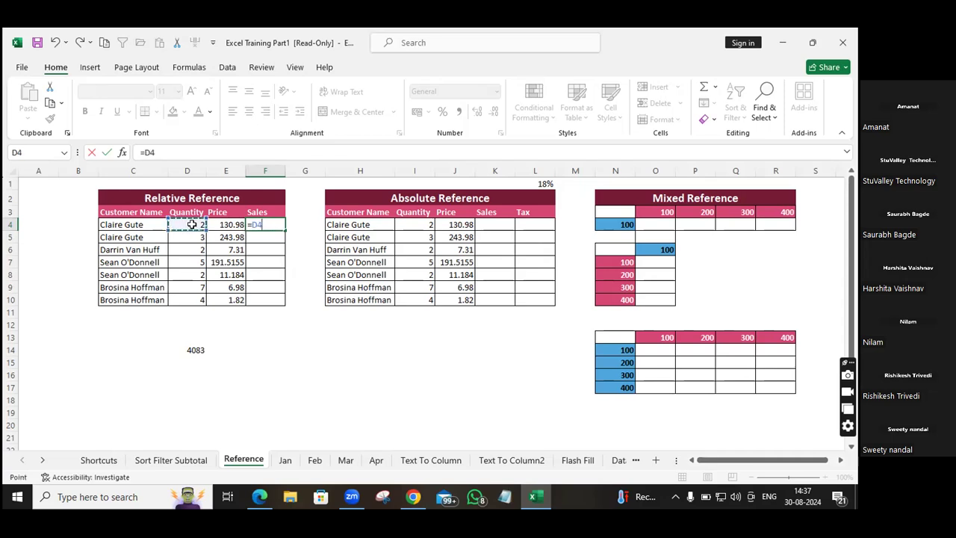
type("*")
left_click(229, 224)
key("Return")
left_click(273, 224)
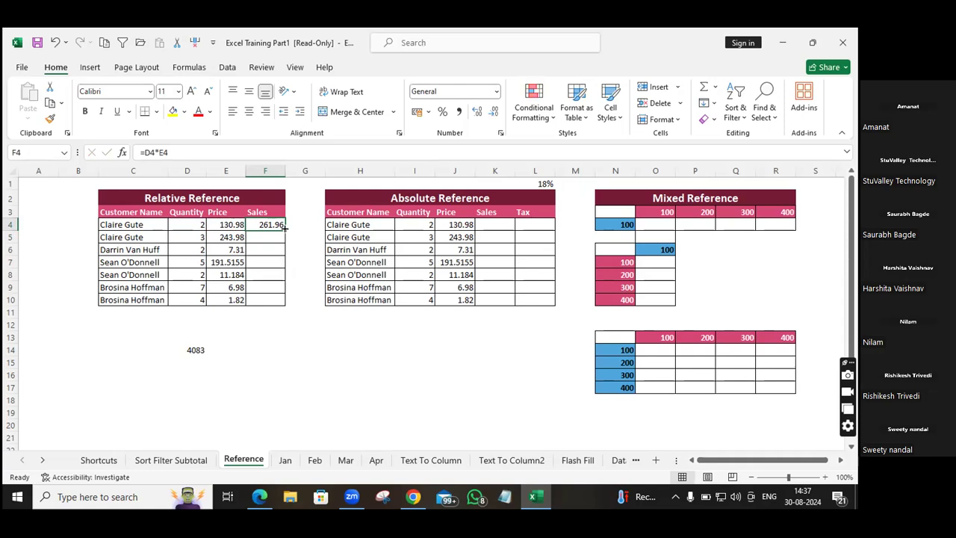
double_click(284, 228)
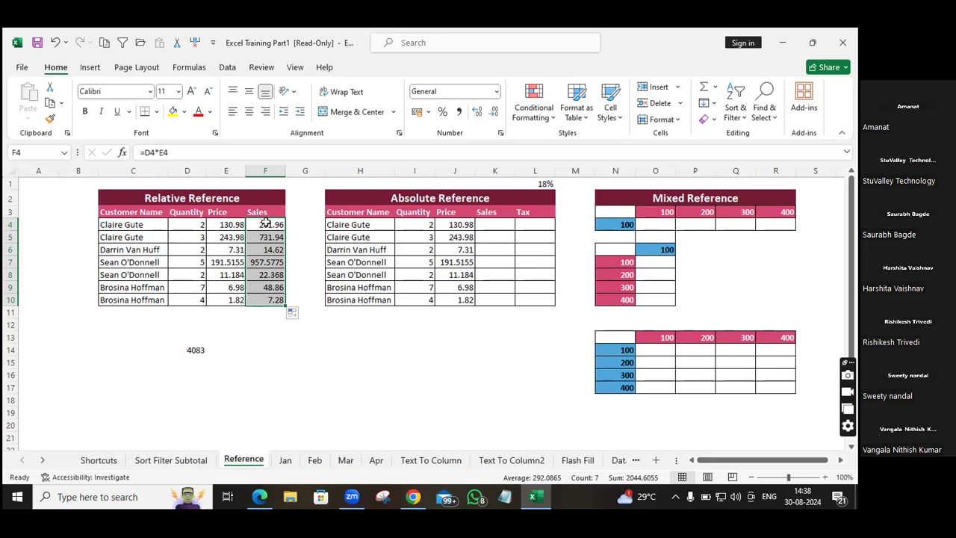
Compare the Sales formulas in F4 and F5 to examine how the cell references shift from row to row
left_click(265, 222)
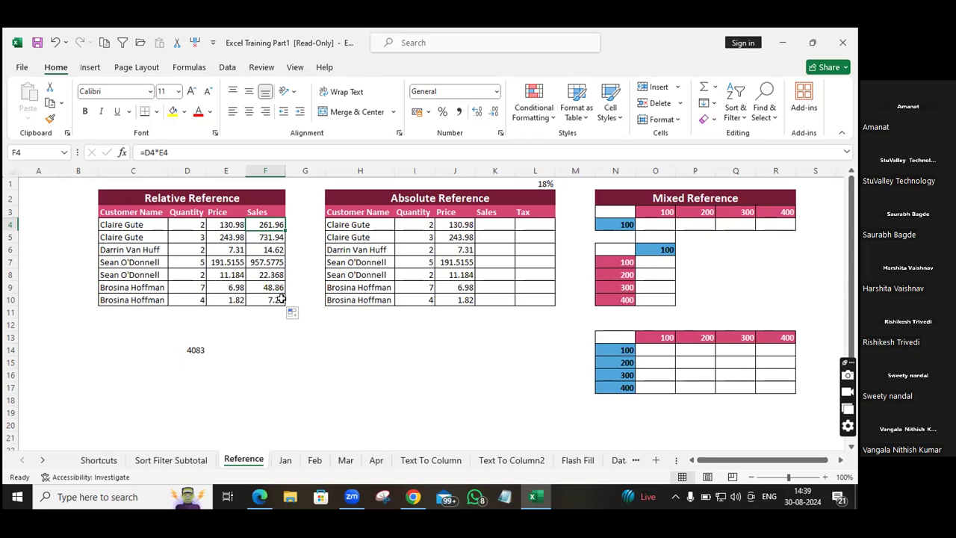
left_click(265, 236)
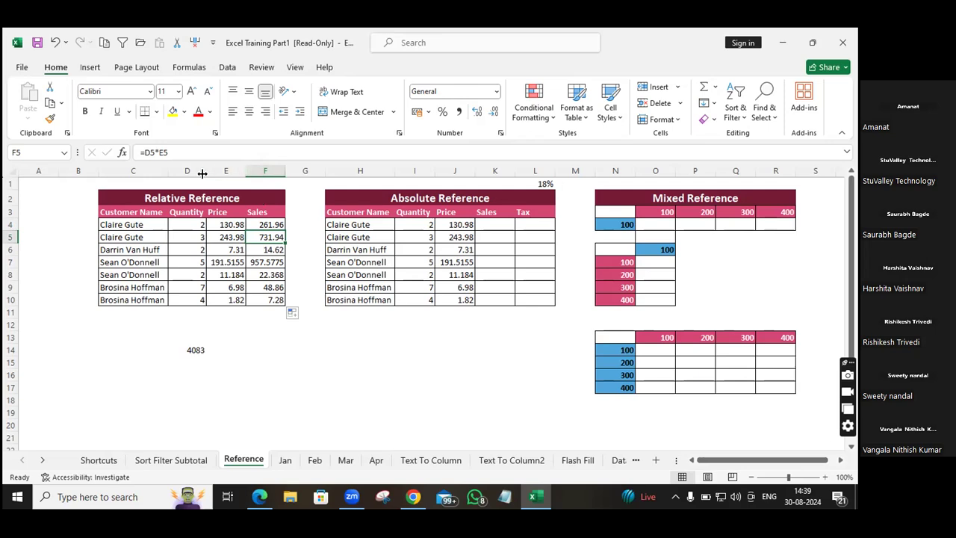
left_click(262, 222)
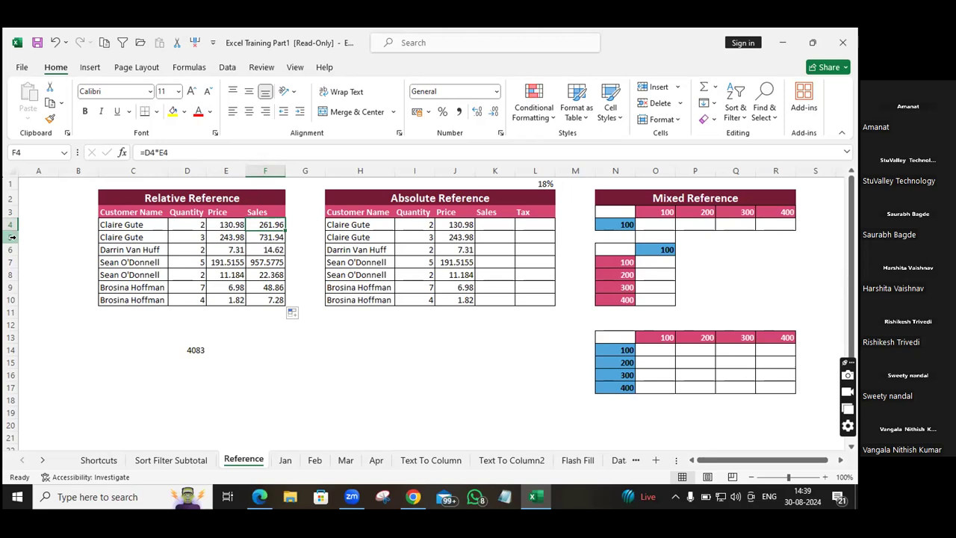
left_click(264, 237)
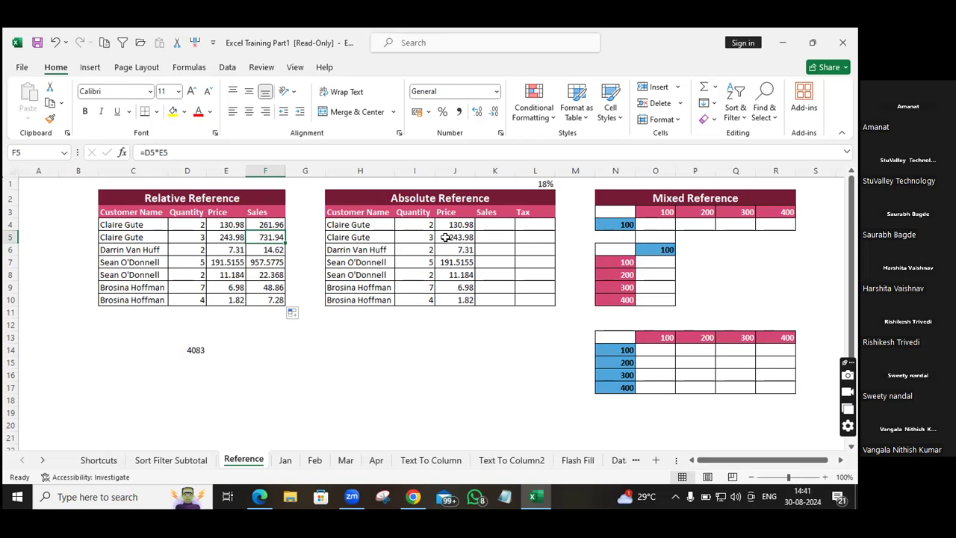
Switch to the Unit 3 PDF notes in Edge and read the Absolute Reference section on page 14
left_click(254, 501)
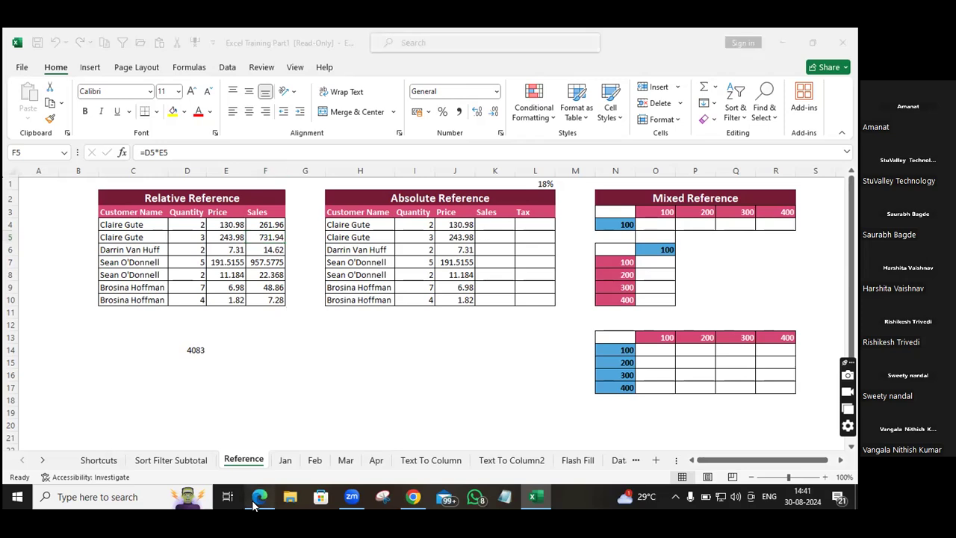
scroll(287, 367, "down", 5)
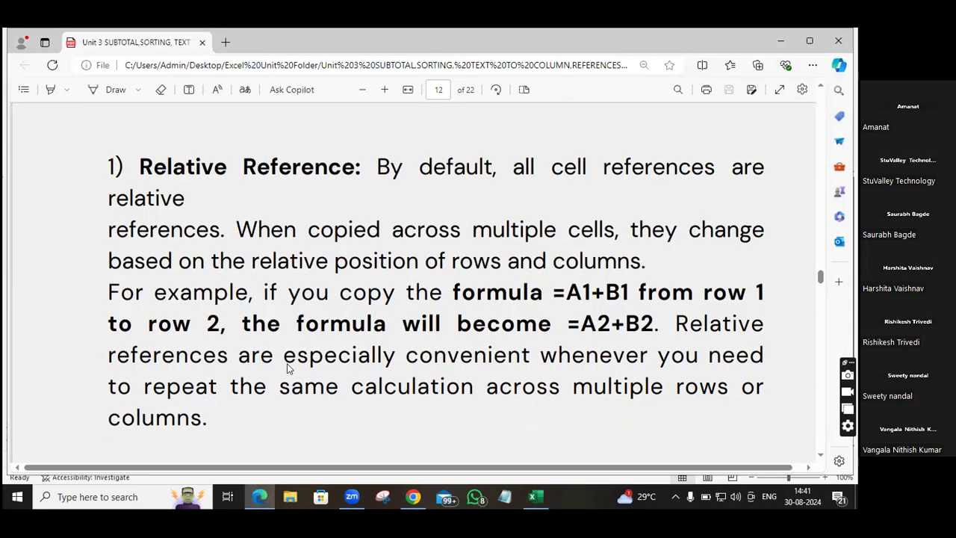
scroll(288, 367, "down", 7)
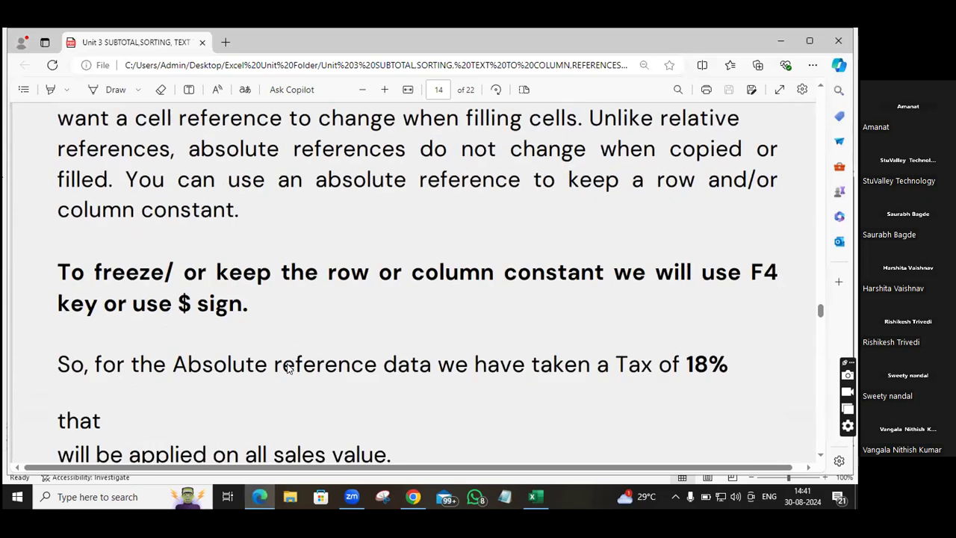
scroll(563, 293, "up", 3)
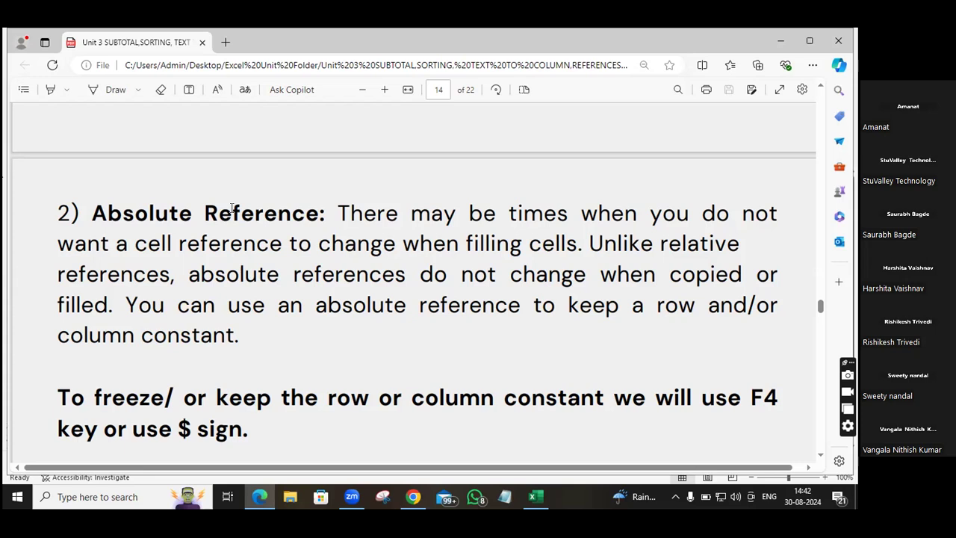
scroll(231, 208, "down", 3)
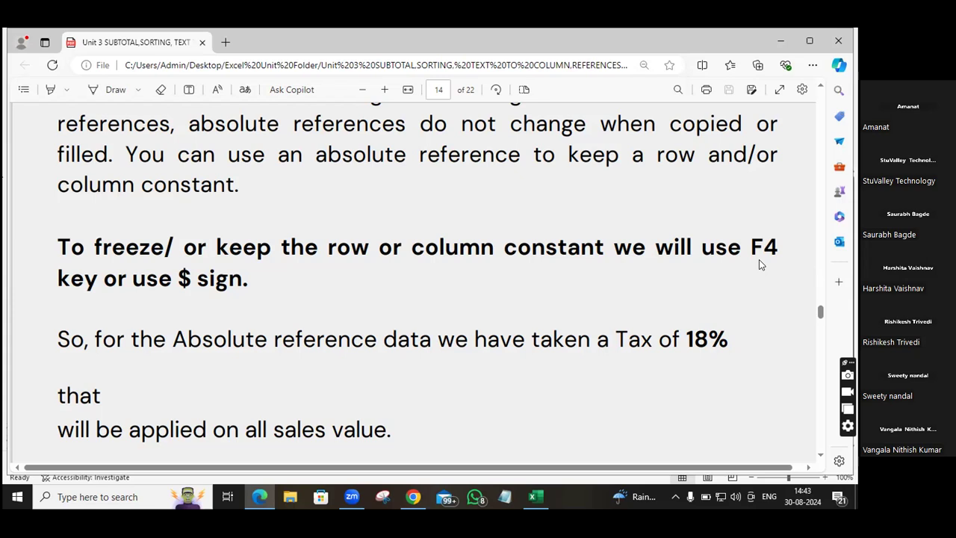
scroll(759, 263, "down", 1)
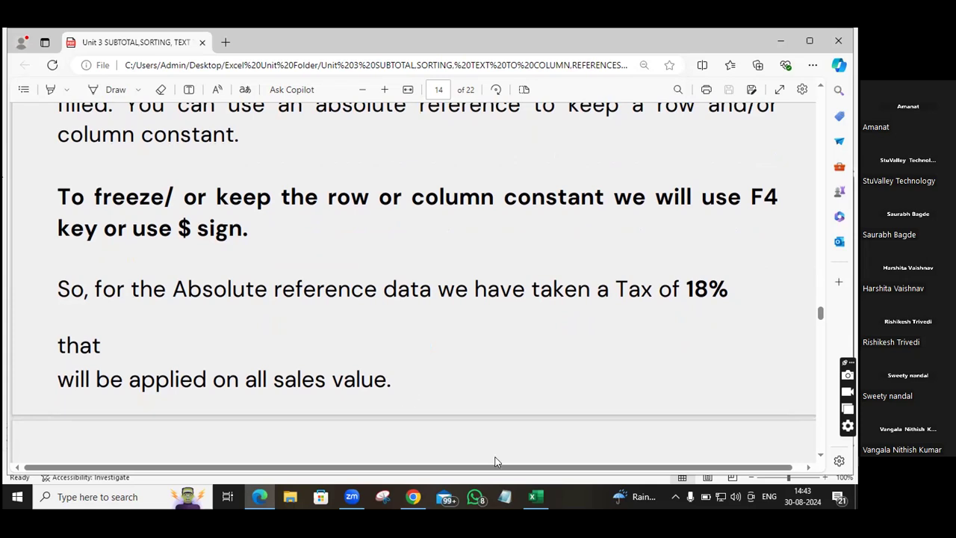
Return to the Excel workbook, enter =I4*J4 in K4 of the Absolute Reference table, and fill it down the Sales column to K10
left_click(535, 496)
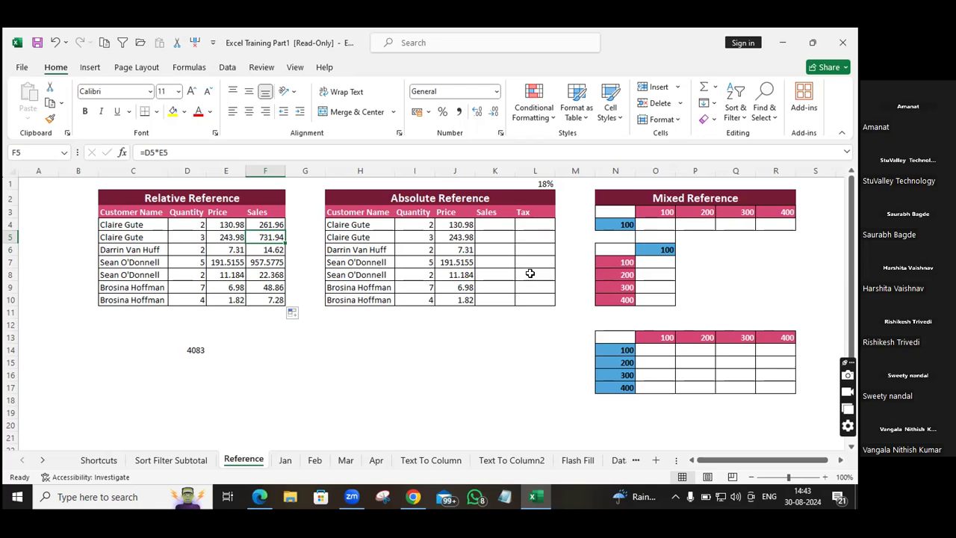
left_click(482, 223)
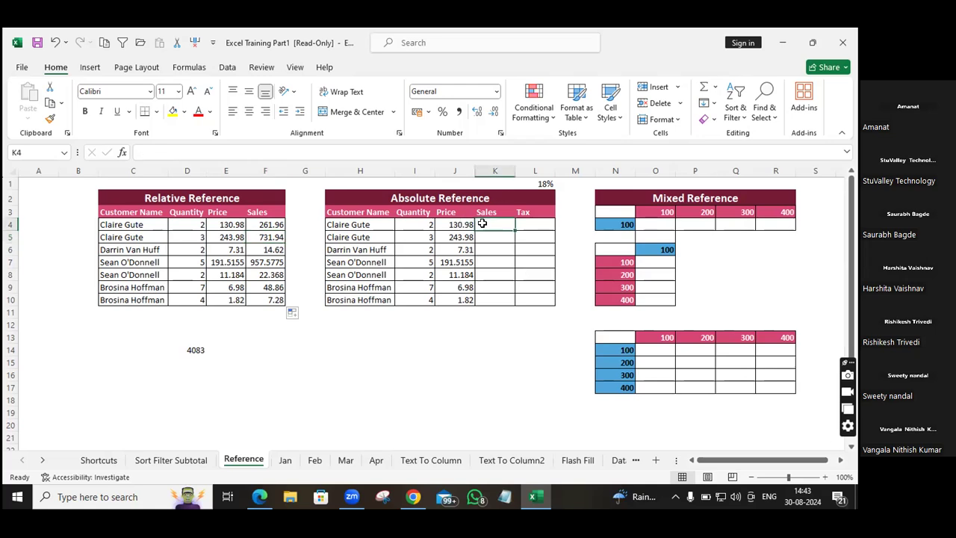
type("=")
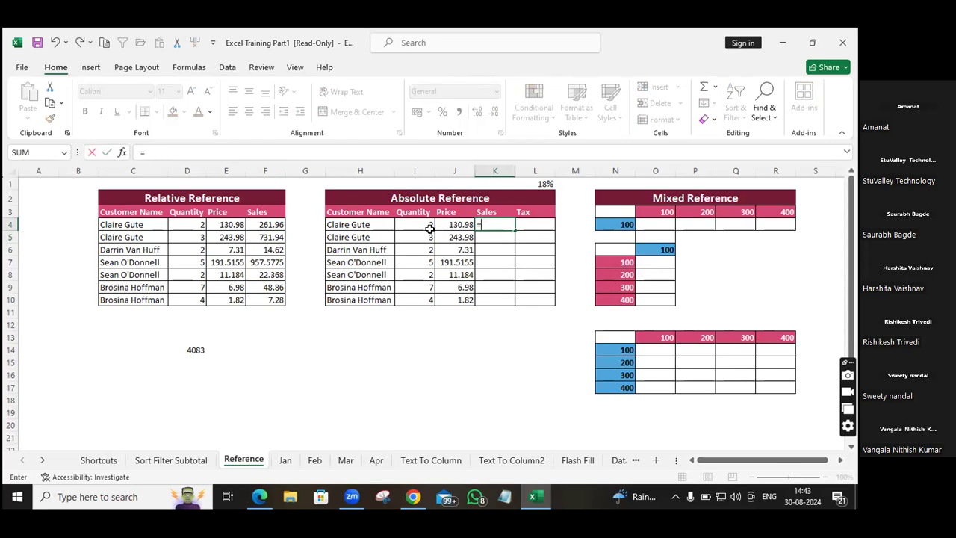
left_click(421, 225)
type("*")
left_click(456, 224)
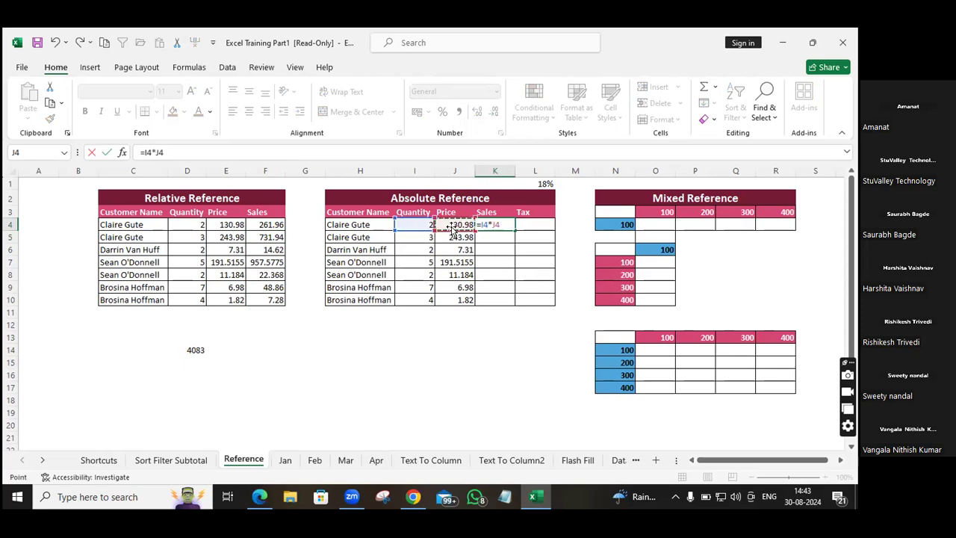
key("Return")
left_click(496, 224)
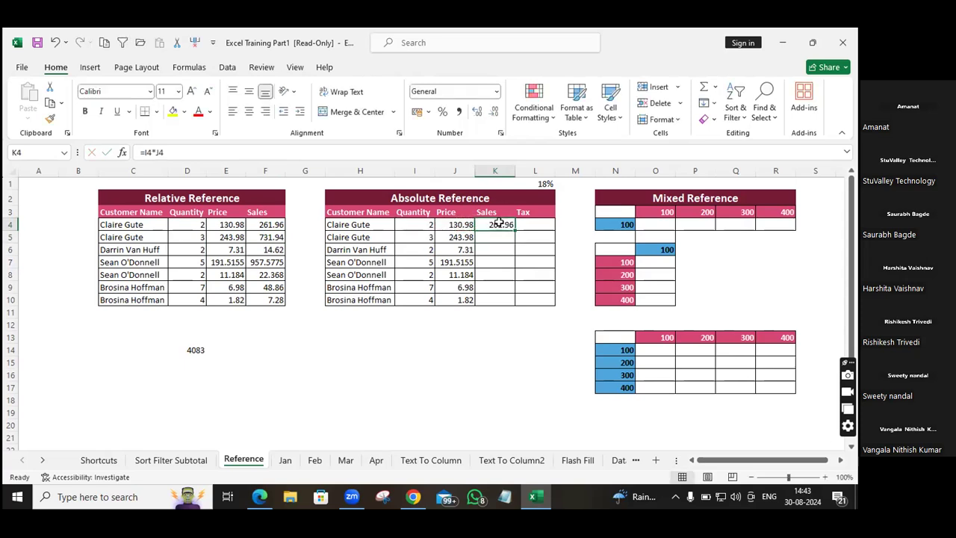
double_click(514, 228)
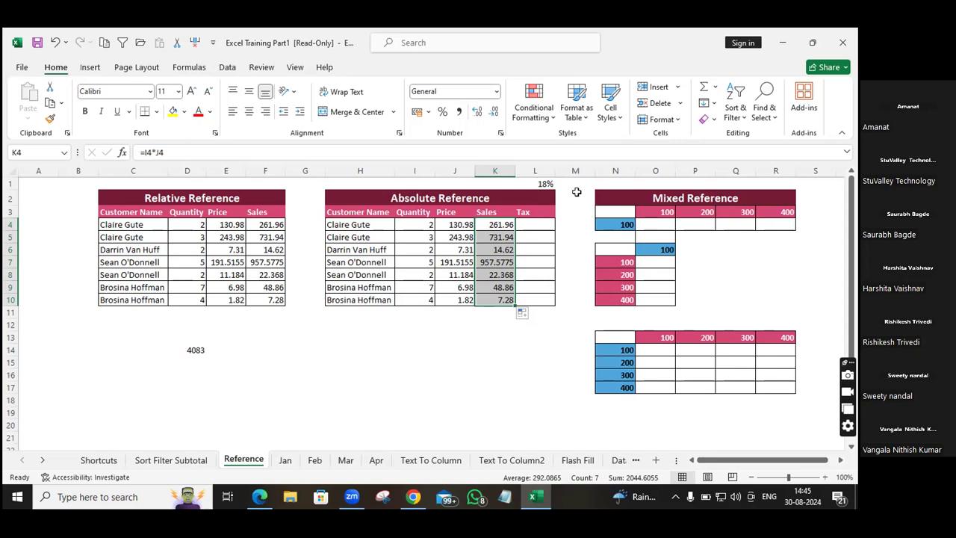
Enter =K4*L1 in cell L4 to calculate the tax from the 18% rate, and fill it down to L10
left_click(524, 224)
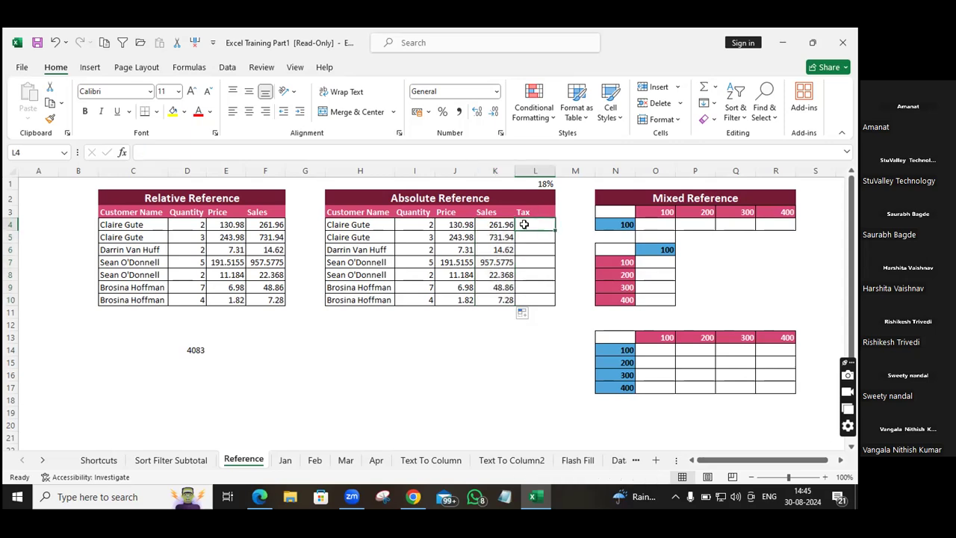
type("=")
left_click(495, 224)
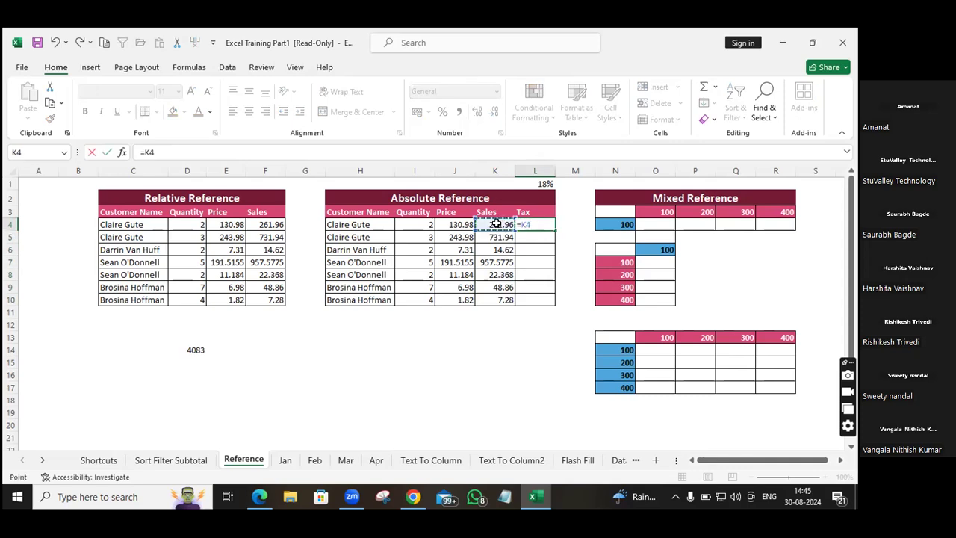
type("*")
left_click(544, 183)
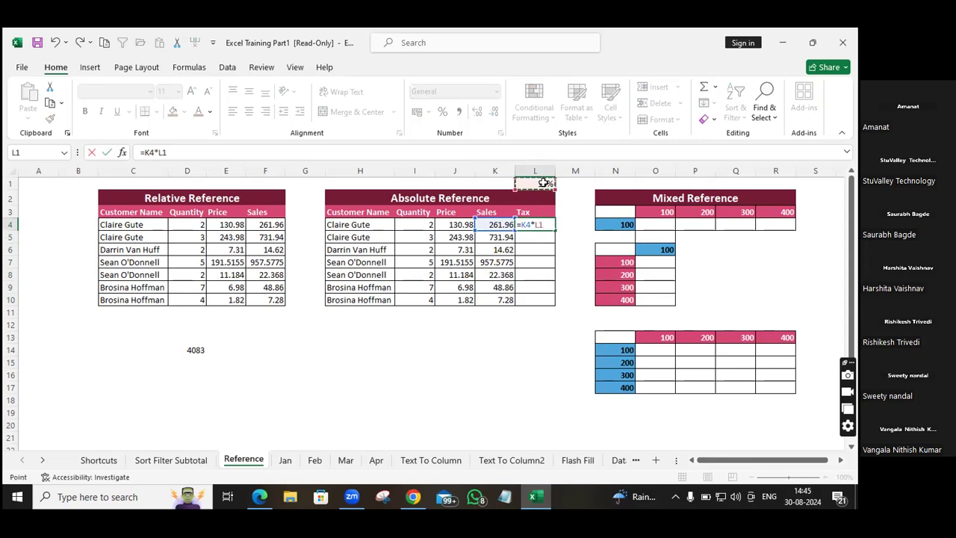
key("Return")
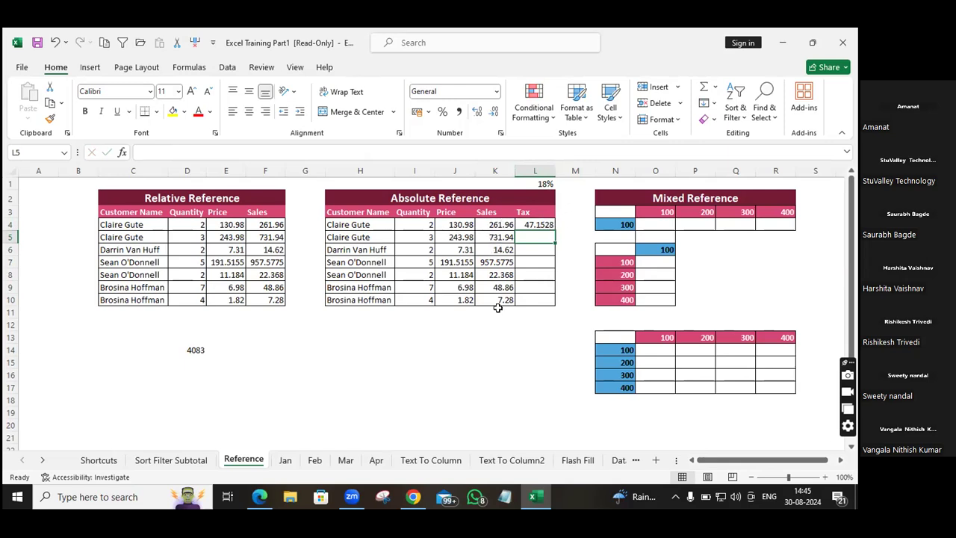
left_click(541, 223)
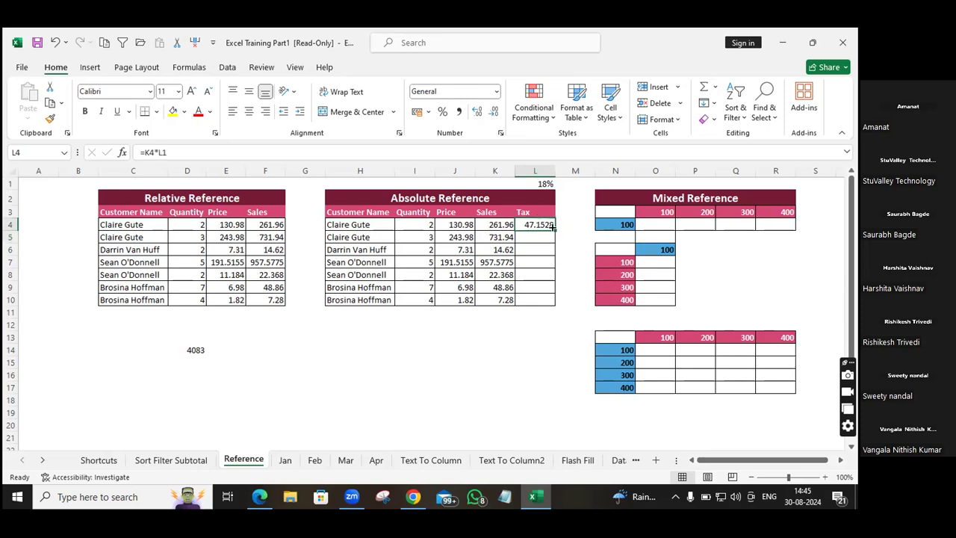
double_click(552, 228)
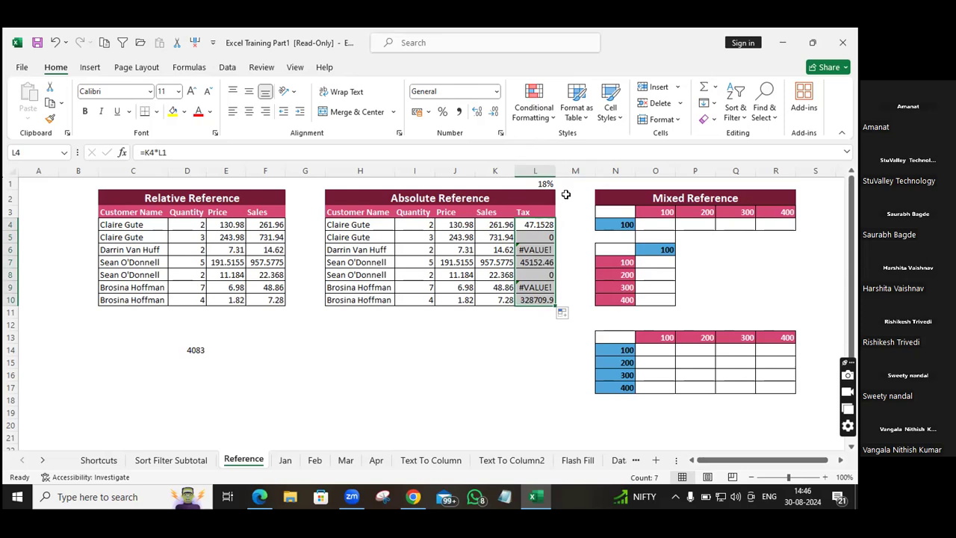
Inspect the Tax formulas in L4 through L7 to see which rate cell each one references
left_click(539, 224)
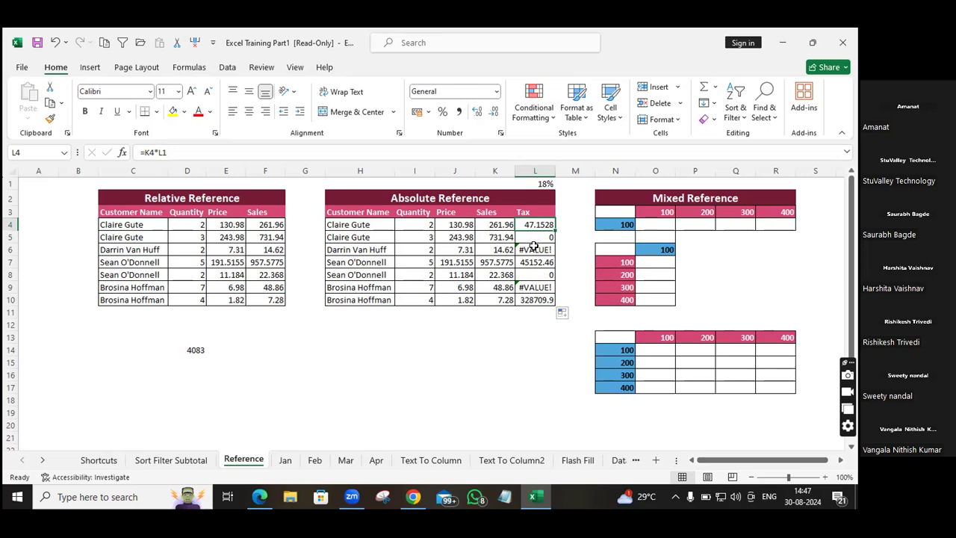
left_click(532, 235)
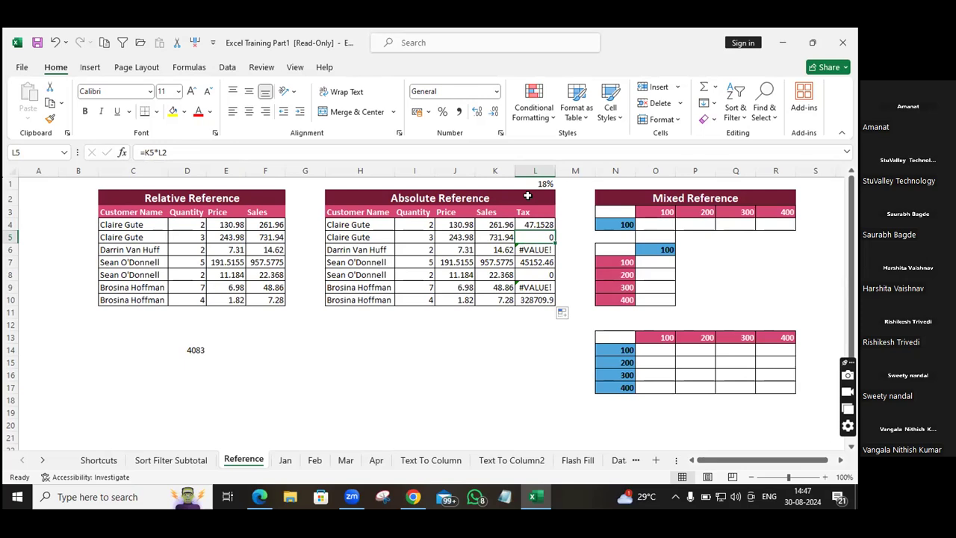
left_click(536, 252)
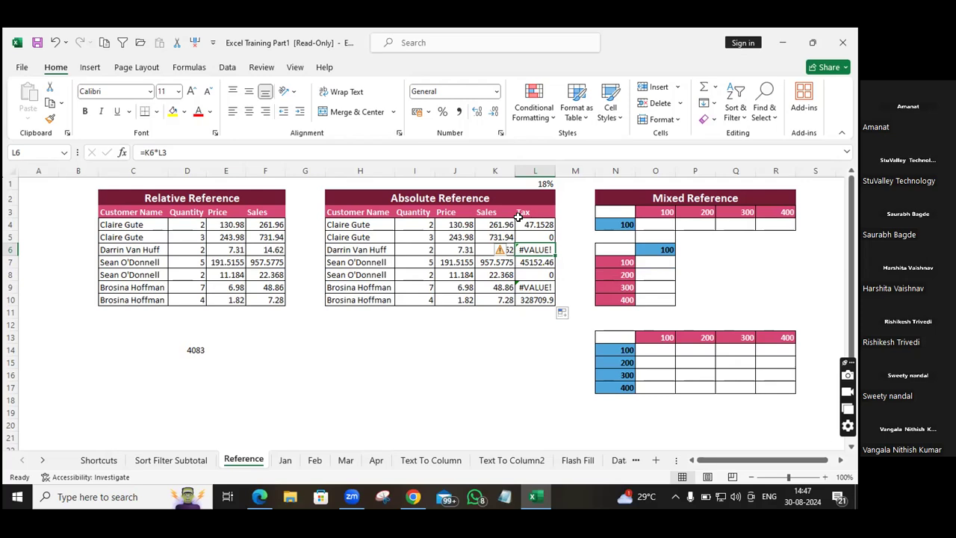
left_click(529, 261)
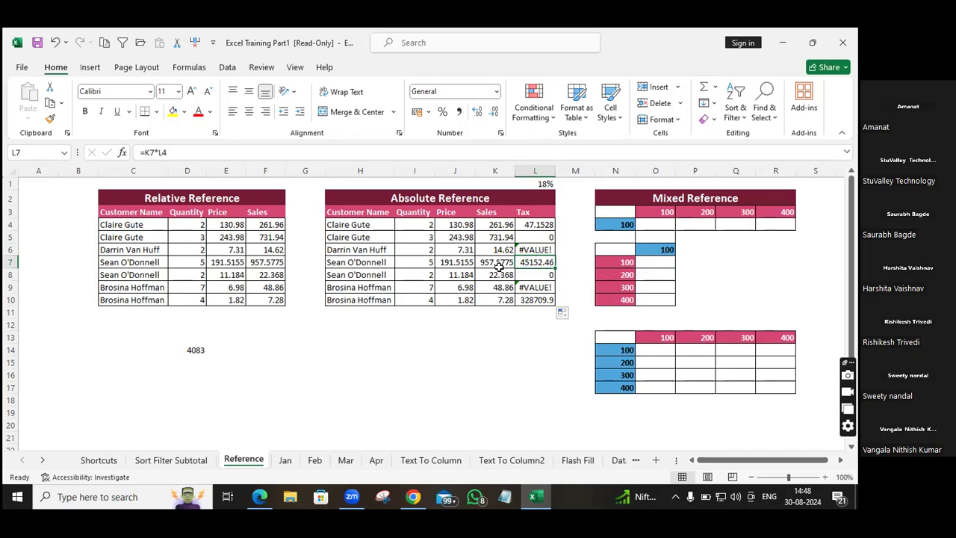
left_click(543, 183)
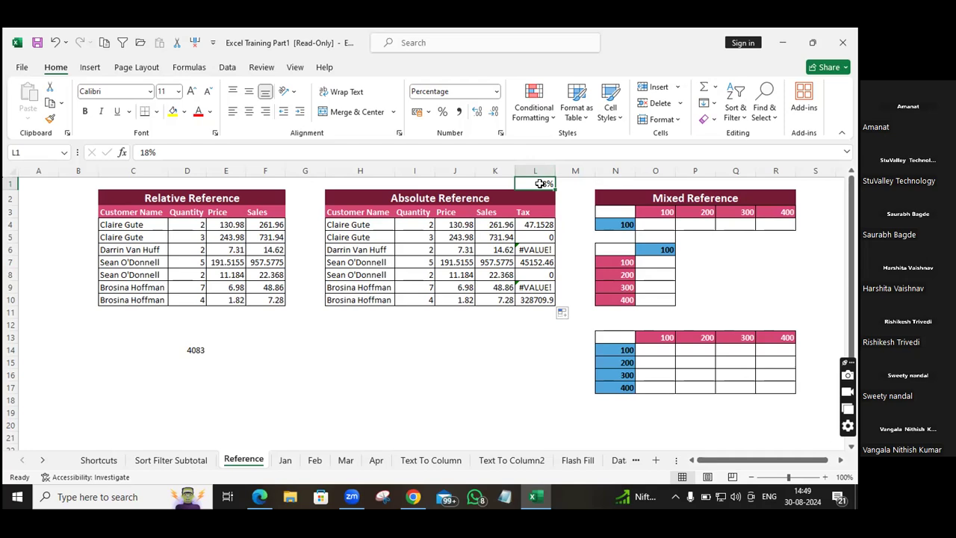
key("F4")
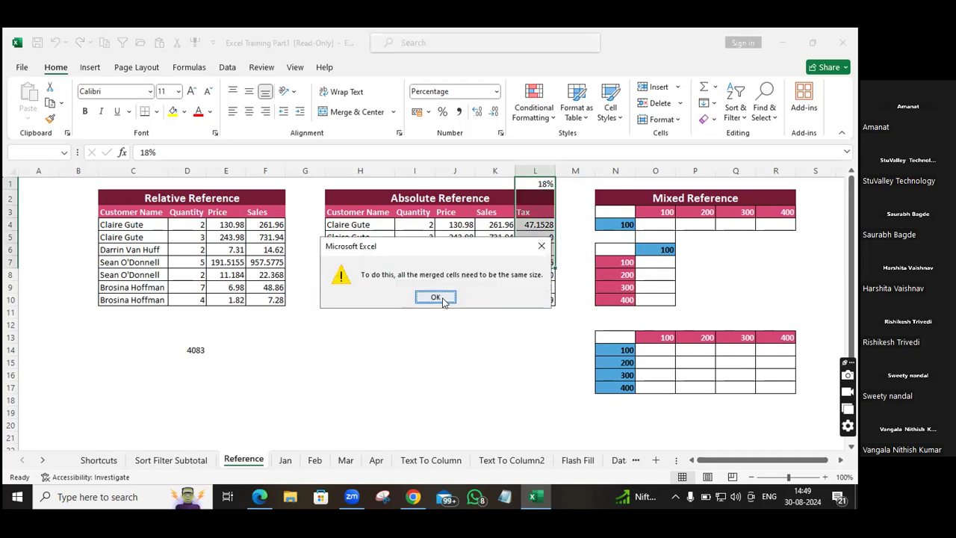
left_click(436, 297)
left_click(544, 180)
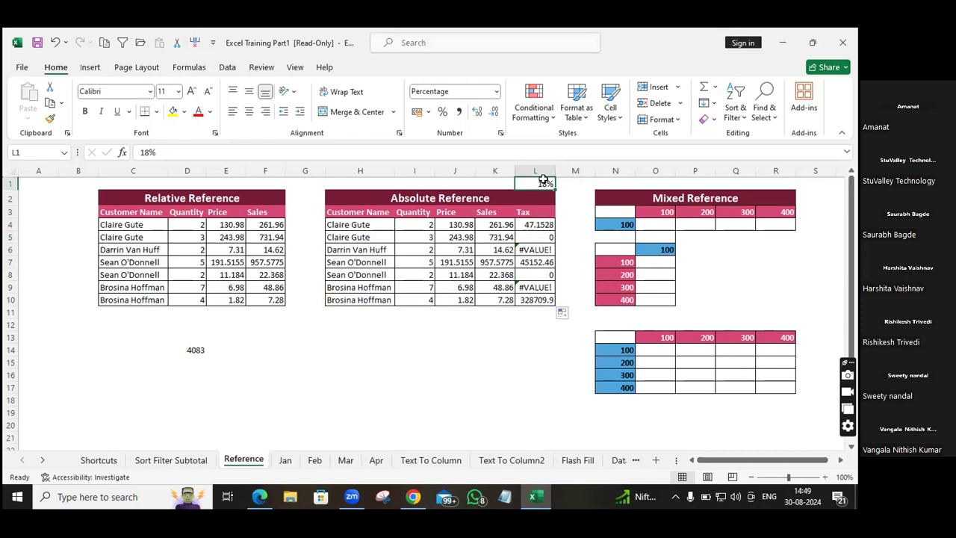
key("F4")
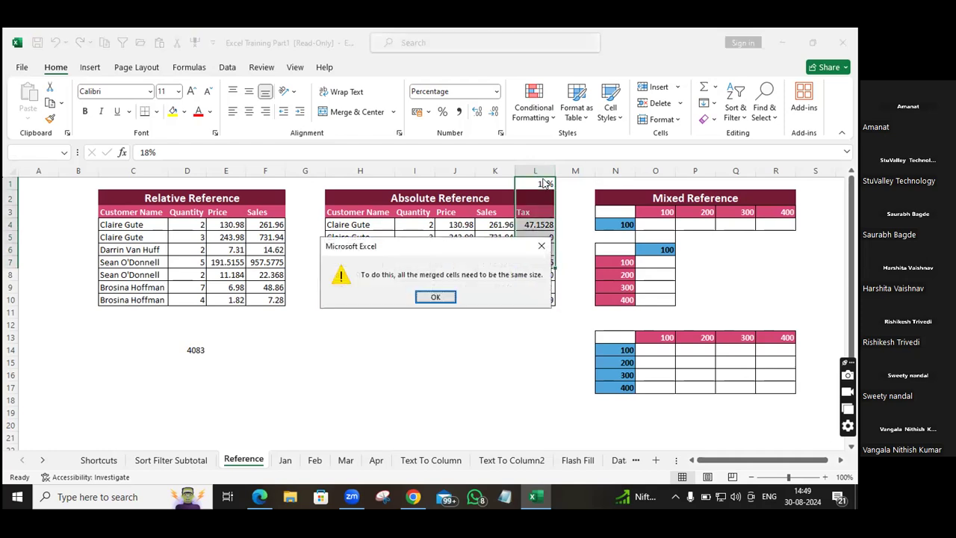
left_click(435, 296)
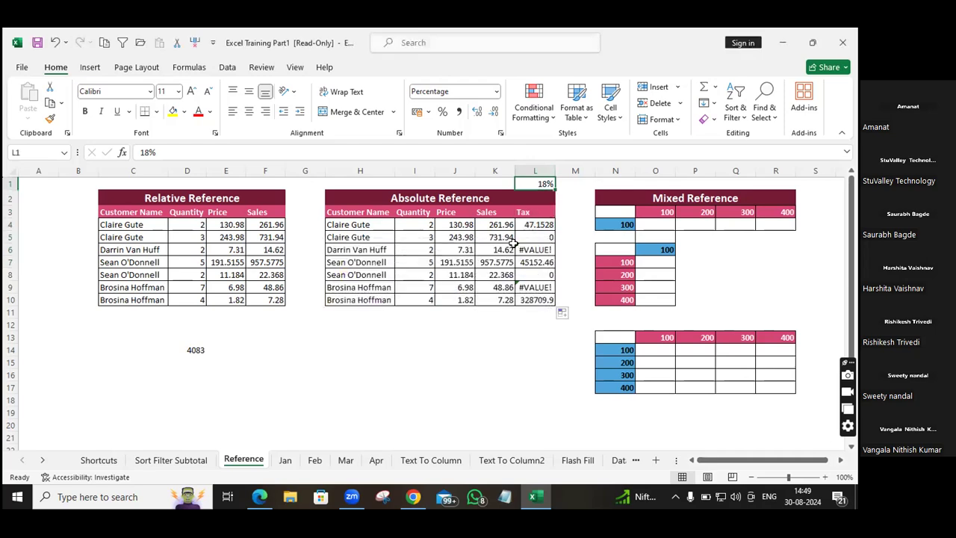
Change the Tax formula in L4 to =K4*$L$1 so the rate cell stays fixed, and fill it down to L10
left_click(542, 224)
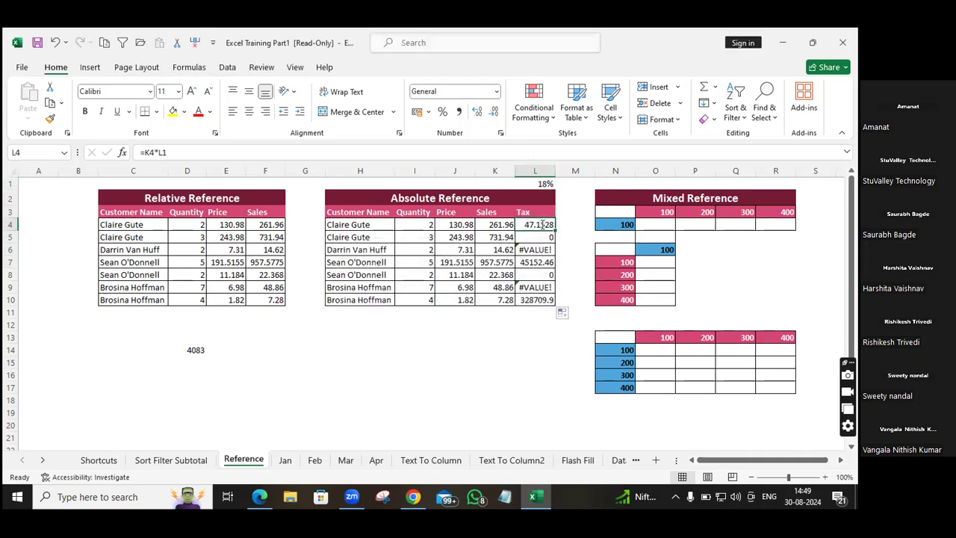
double_click(542, 224)
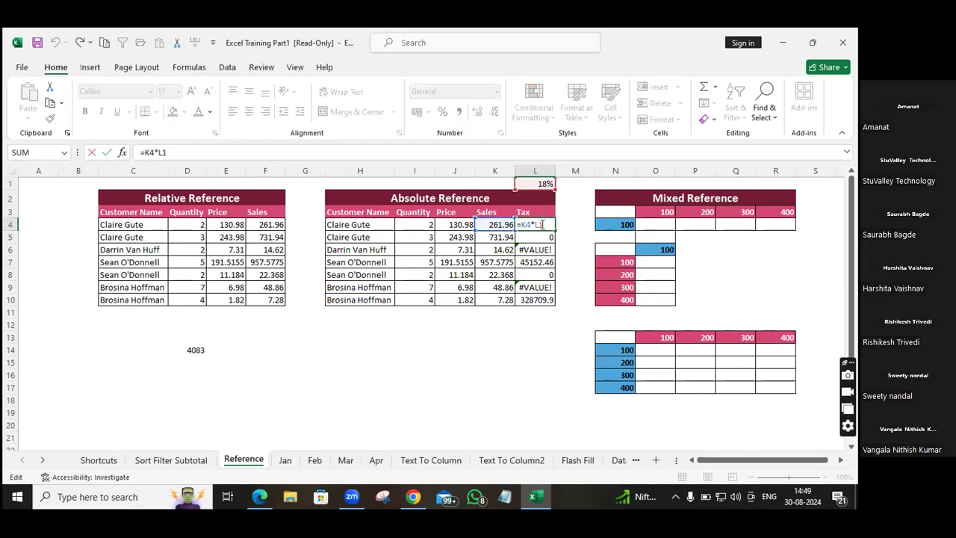
key("F4")
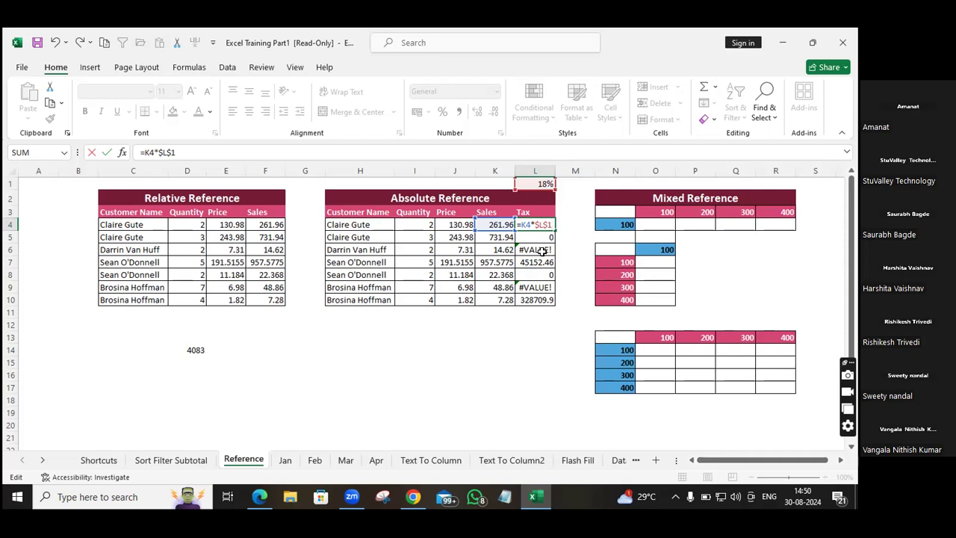
key("F4")
key("F4")
key("F4")
key("F4")
key("Return")
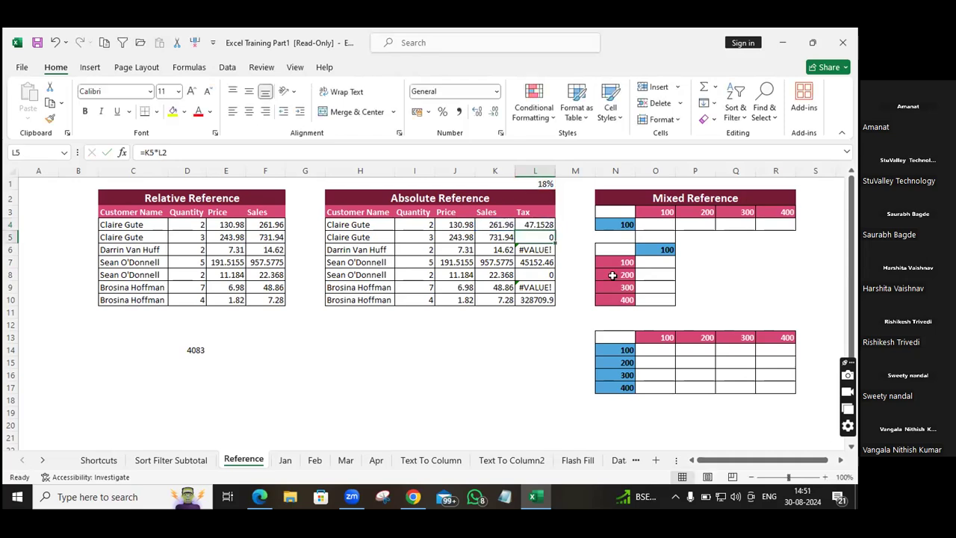
left_click(530, 223)
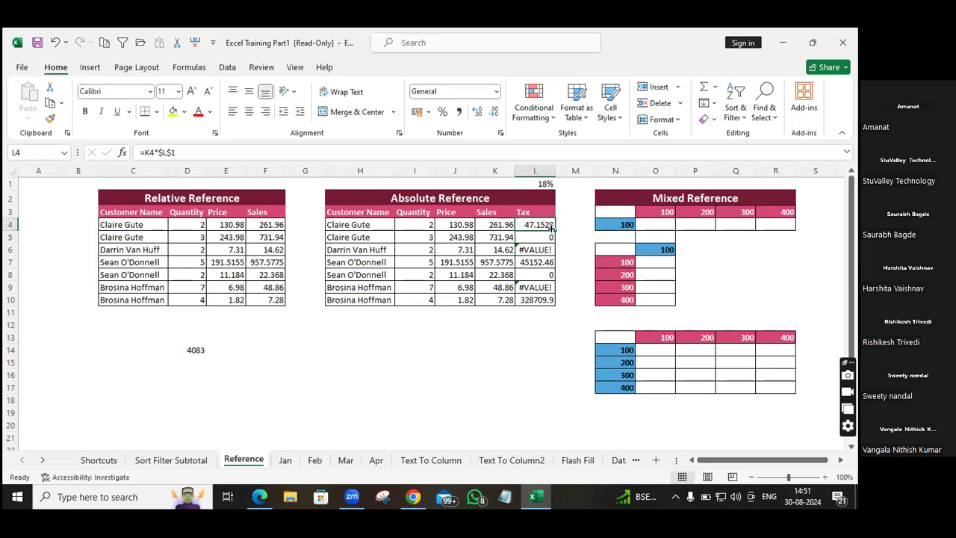
double_click(553, 230)
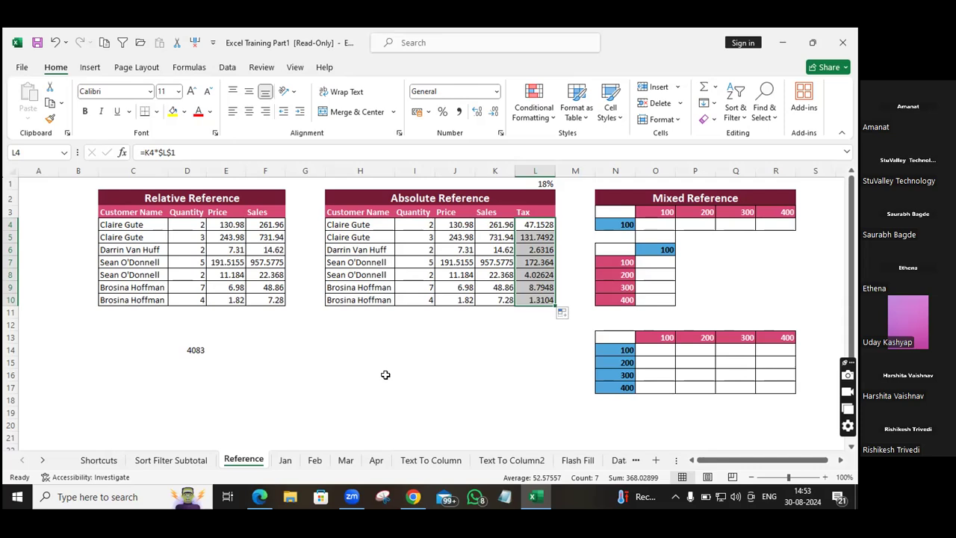
left_click(299, 360)
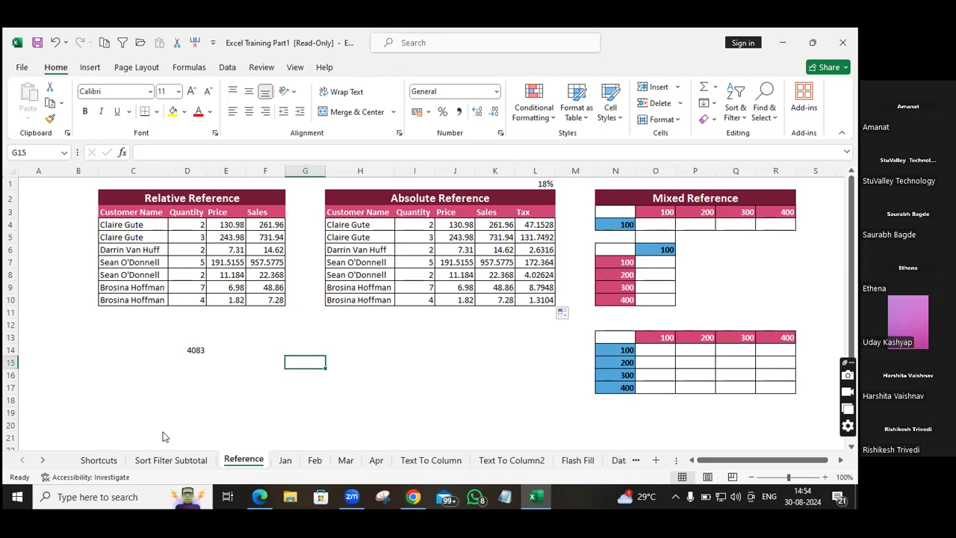
Switch to the Unit 3 PDF notes in Edge and read the Absolute Reference tax example on page 15
left_click(259, 496)
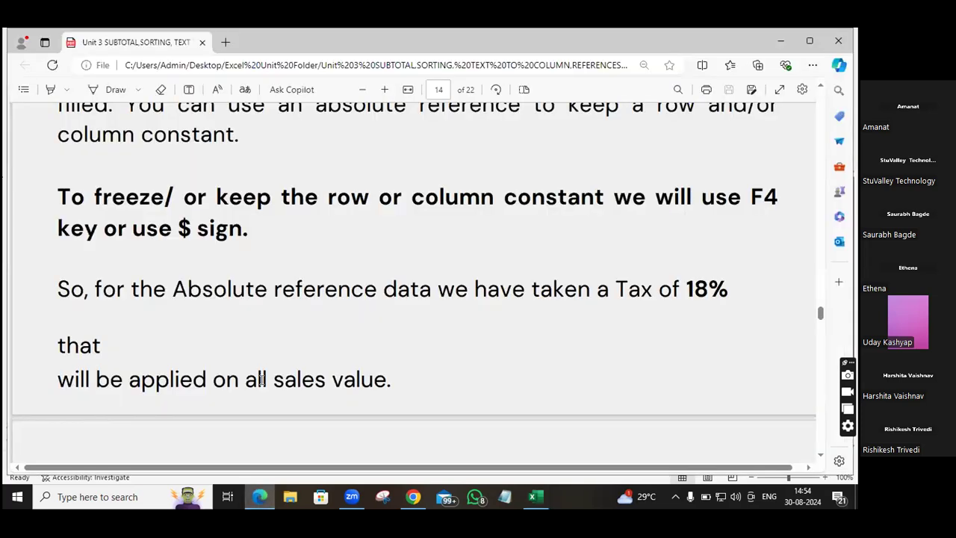
scroll(261, 379, "down", 3)
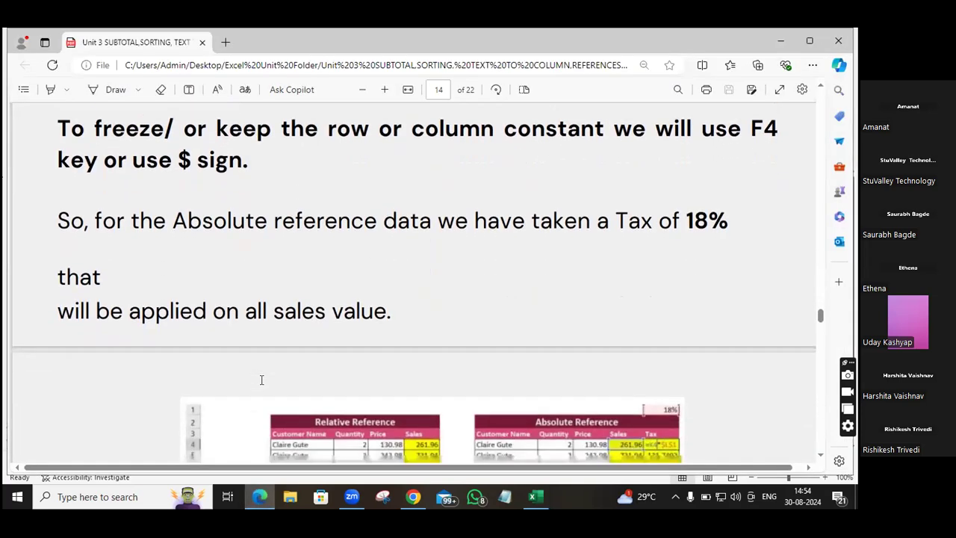
scroll(262, 379, "down", 3)
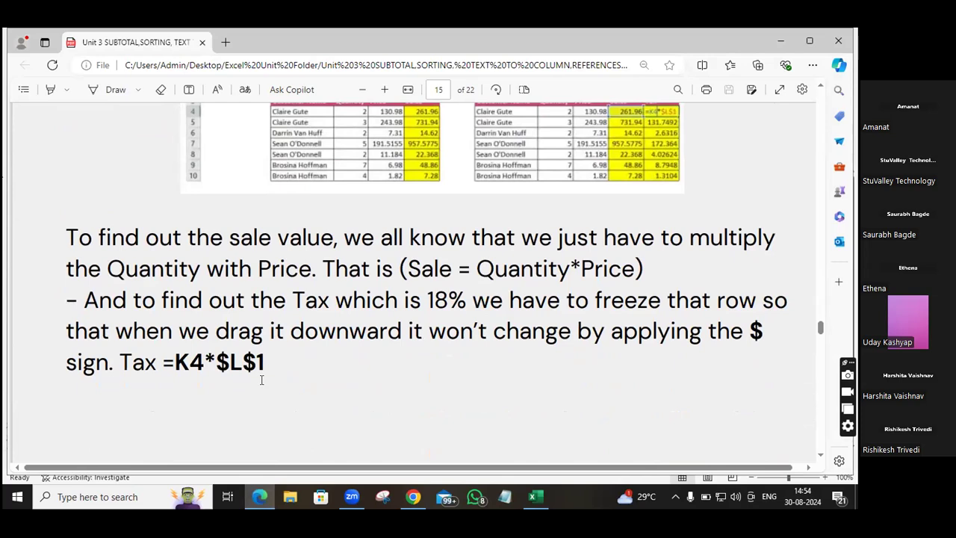
scroll(262, 379, "up", 1)
scroll(261, 379, "up", 1)
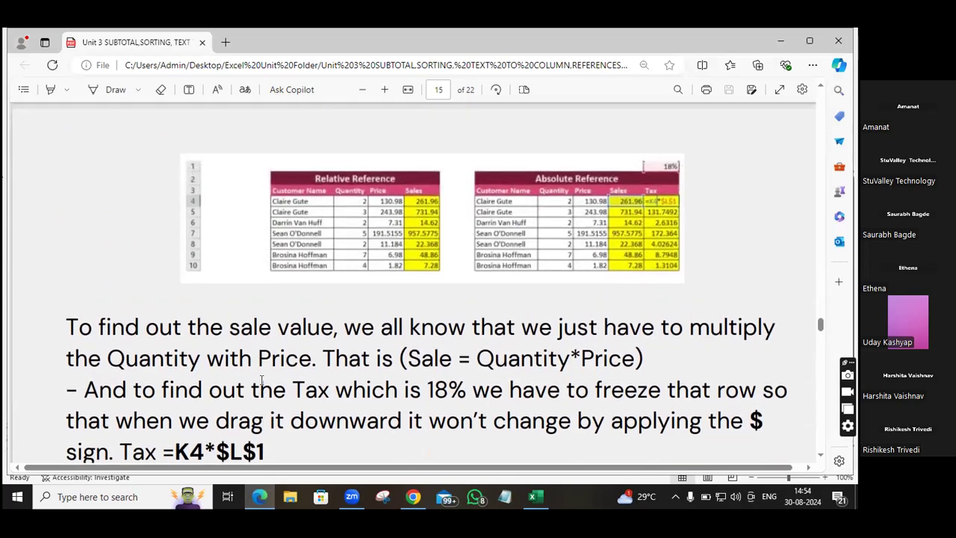
scroll(262, 379, "down", 2)
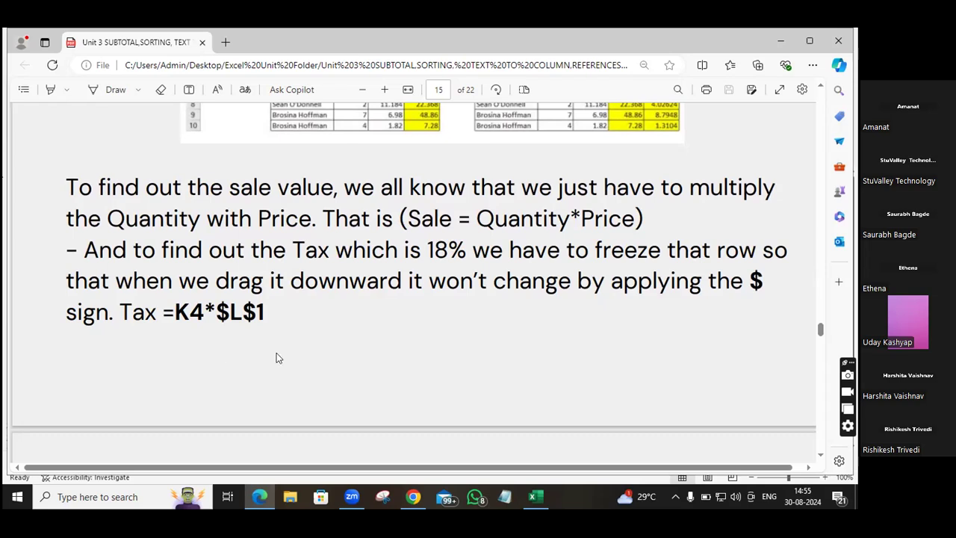
Read the dollar-sign reference table and the Mixed Reference section of the notes on pages 16 and 17
scroll(277, 355, "down", 1)
scroll(276, 355, "down", 2)
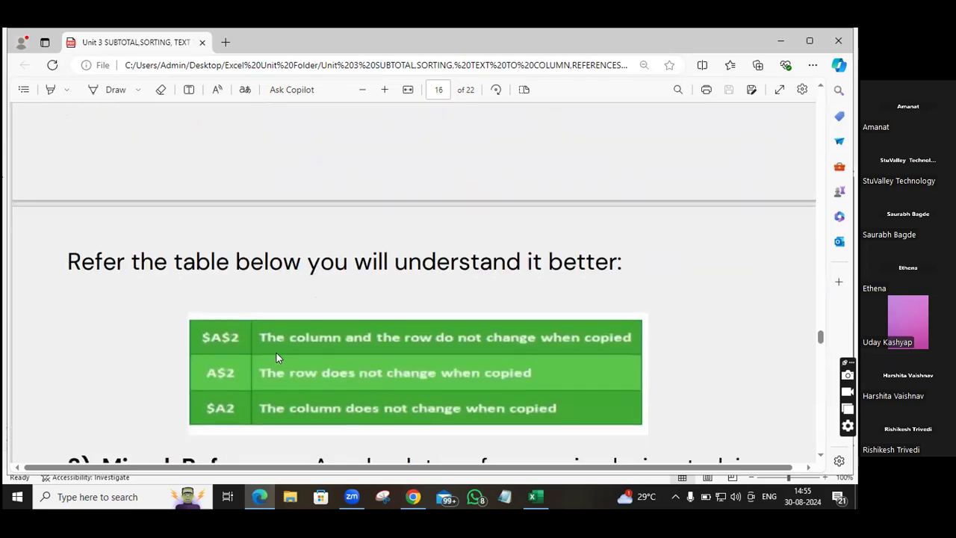
scroll(276, 357, "down", 2)
scroll(263, 196, "up", 1)
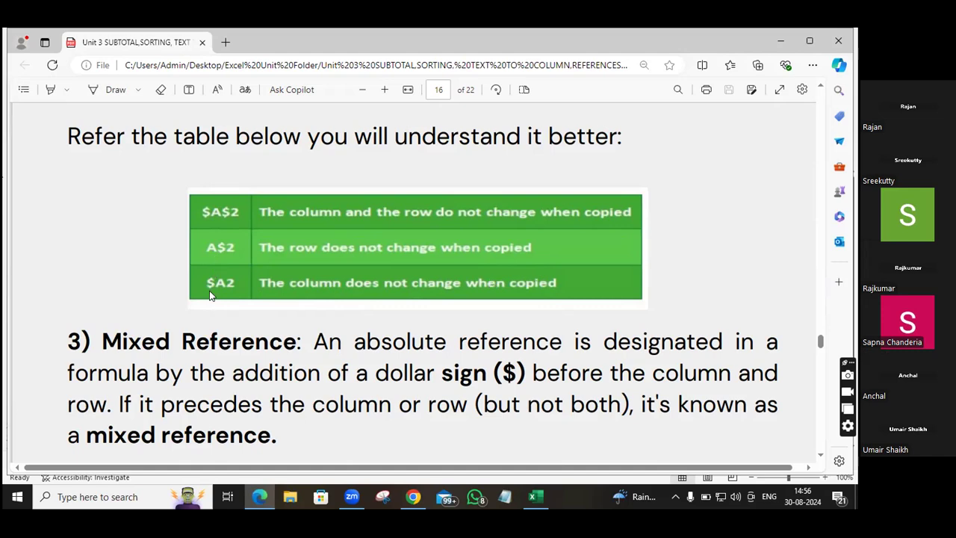
scroll(271, 296, "down", 3)
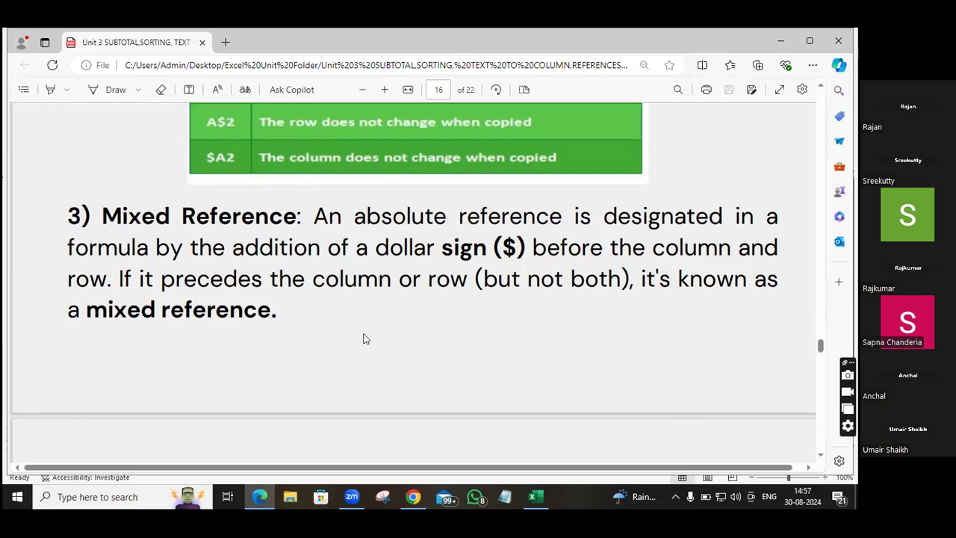
scroll(364, 339, "down", 5)
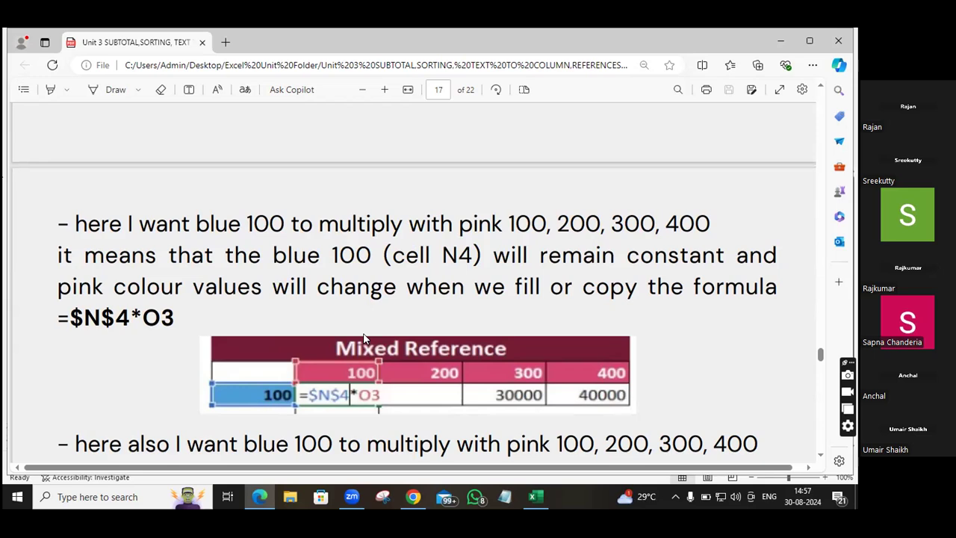
Return to the Excel workbook, enter =N4*O3 in O4 of the first Mixed Reference table, and fill it across to R4
left_click(534, 498)
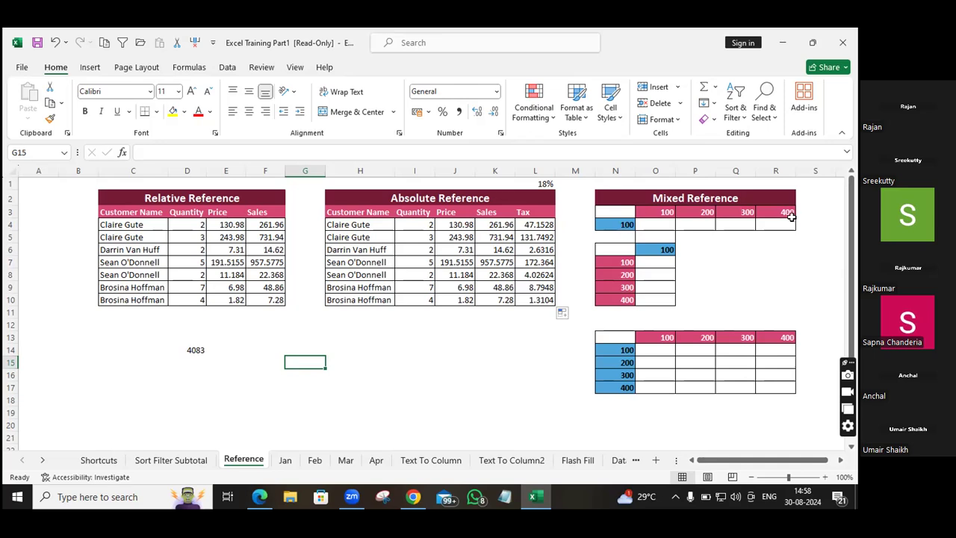
left_click(648, 224)
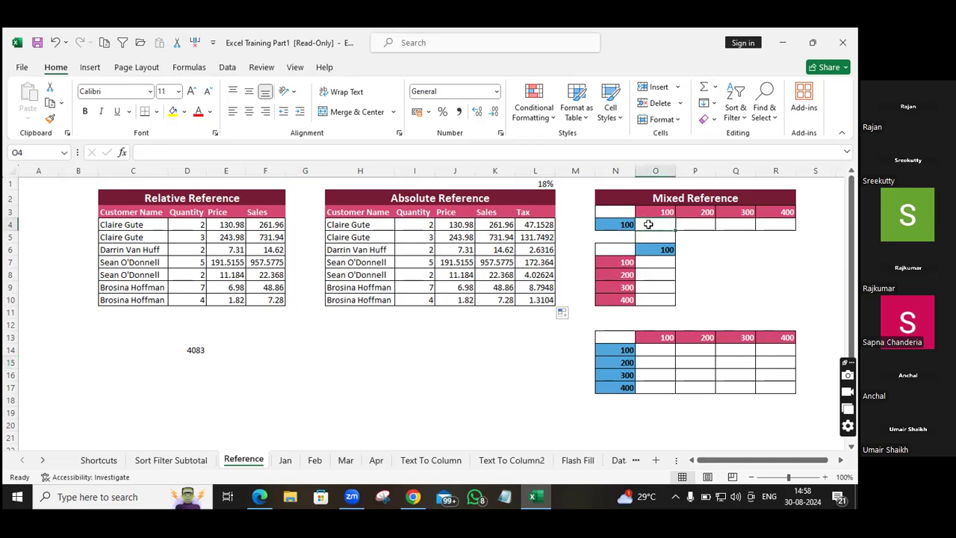
type("=")
left_click(618, 228)
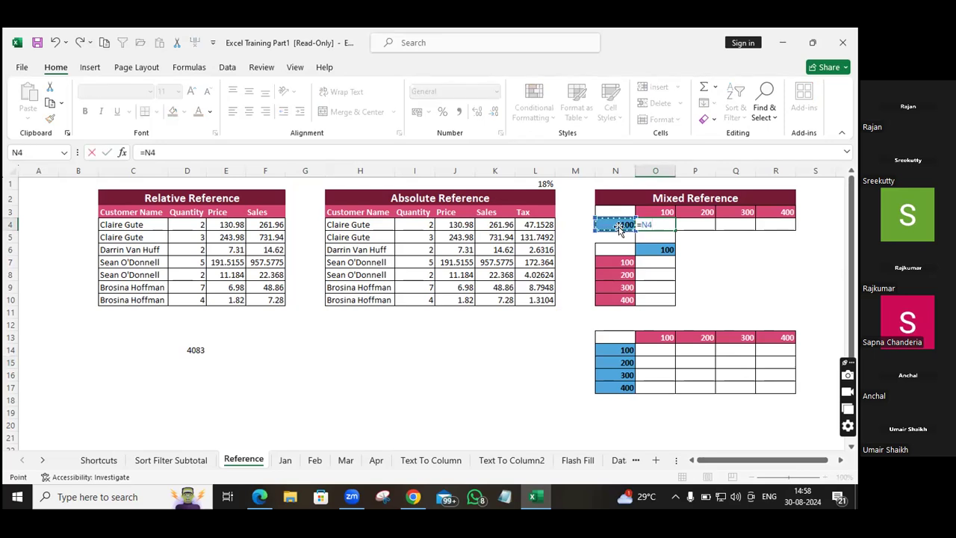
type("*")
left_click(652, 209)
key("Return")
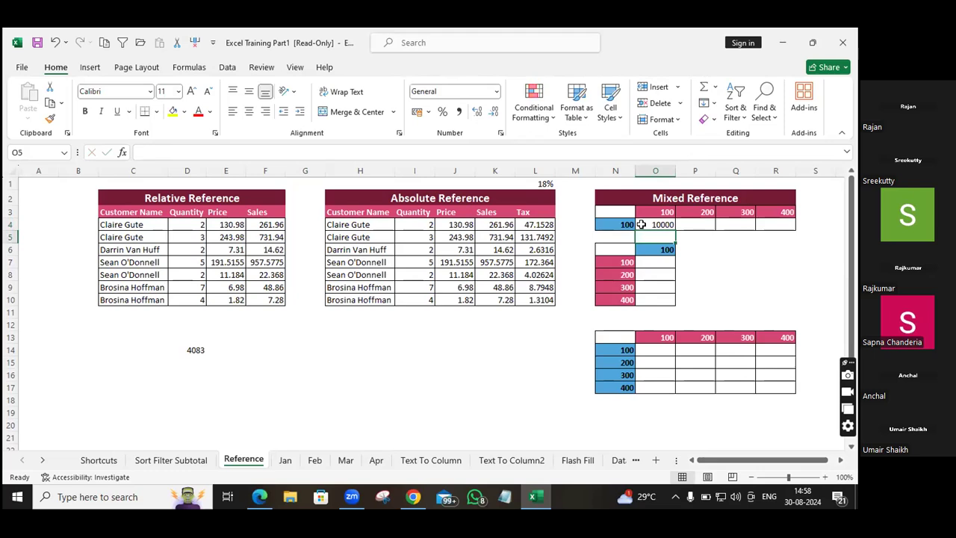
left_click(656, 224)
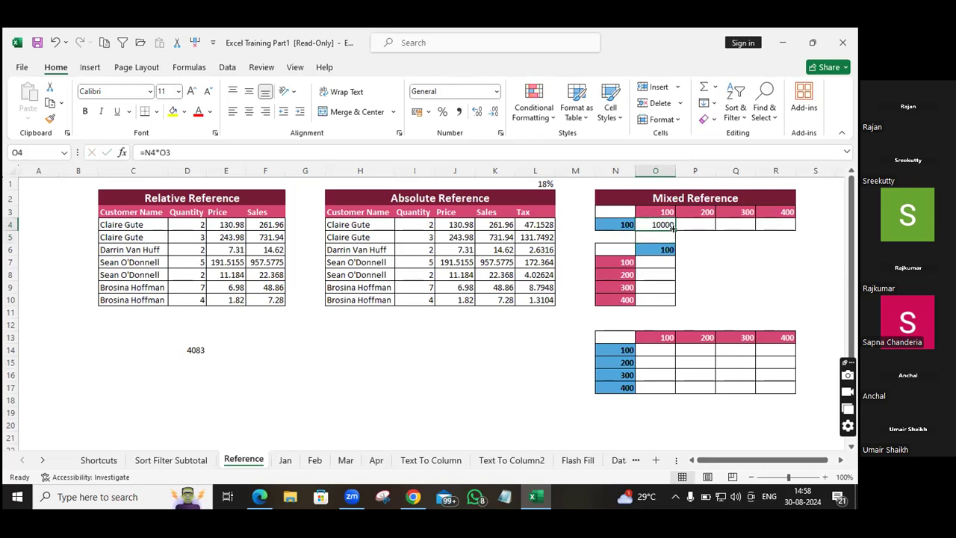
left_click_drag(674, 229, 776, 234)
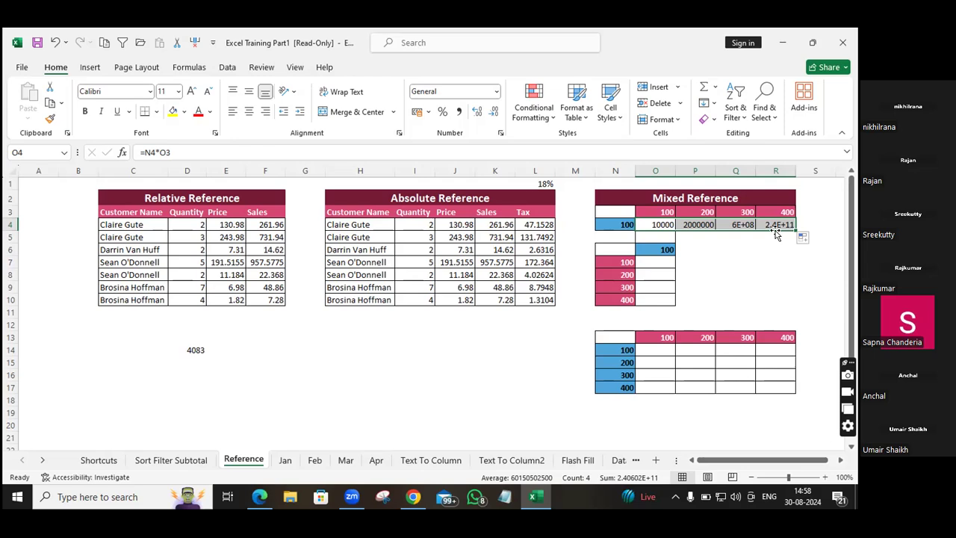
Inspect the formulas in P4 and O4 and the blue multiplier in N4 to compare which cells they reference
left_click(698, 224)
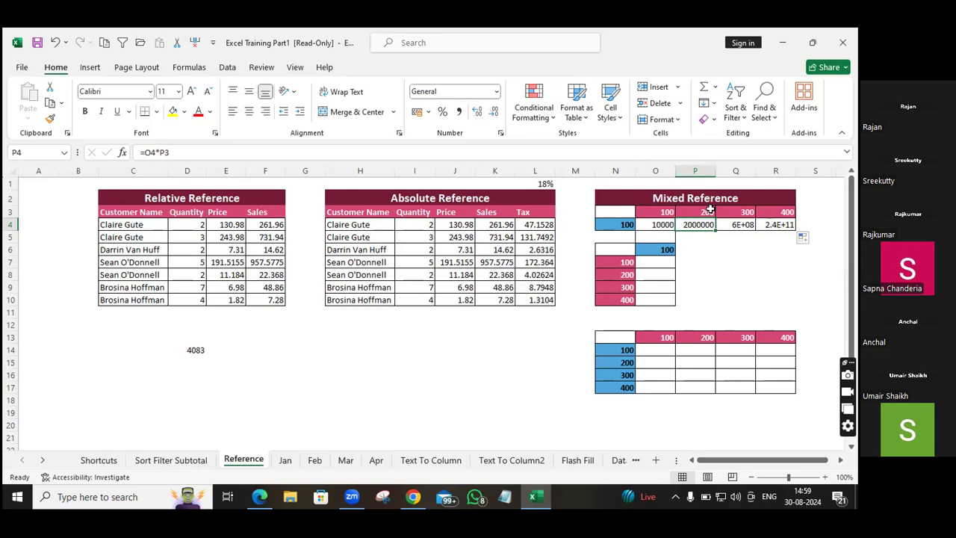
left_click(662, 224)
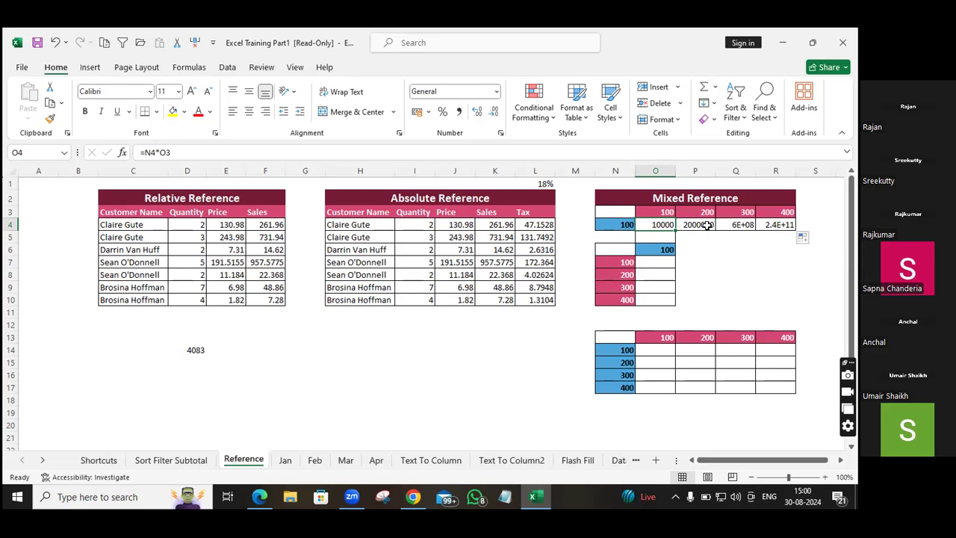
left_click(622, 224)
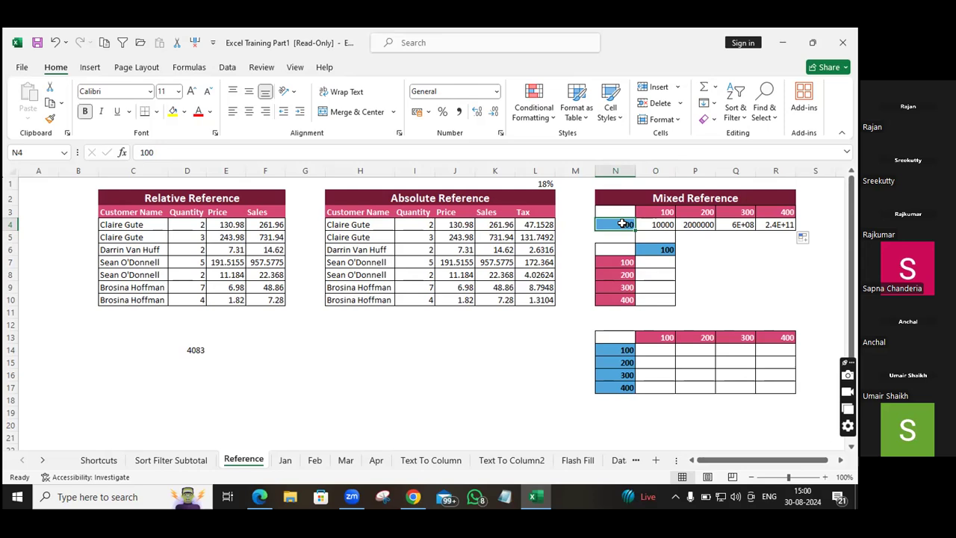
Lock the column of the blue multiplier by changing O4 to =$N4*O3, and refill the formula across to R4
left_click(650, 224)
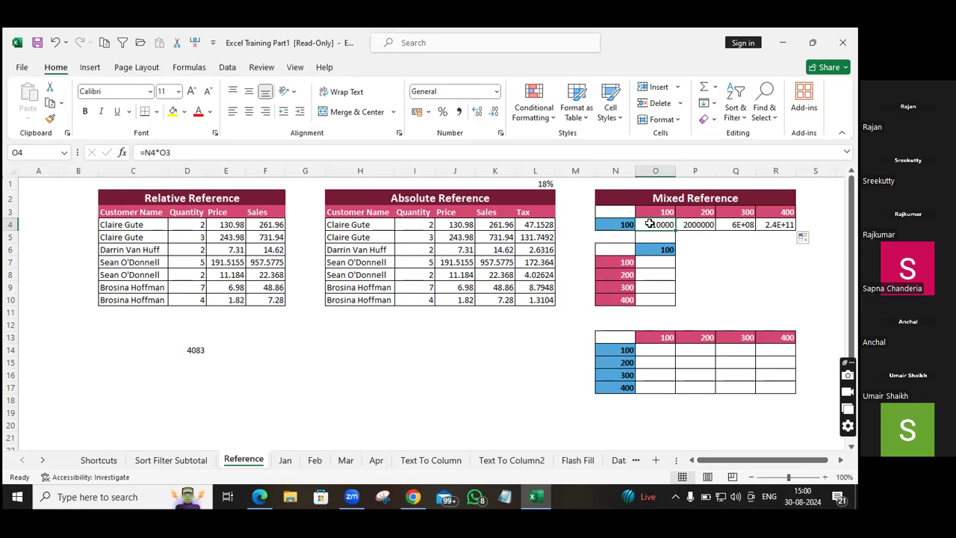
double_click(650, 224)
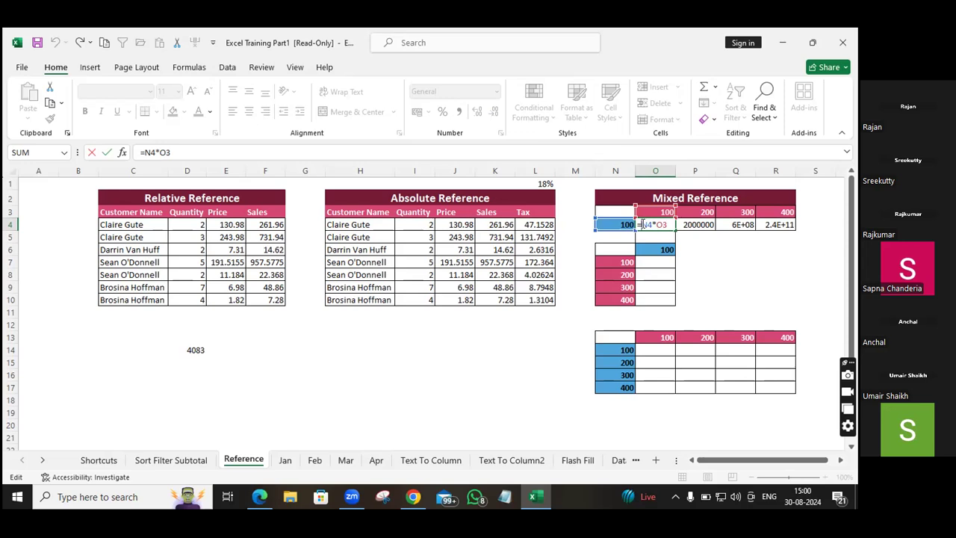
type("$")
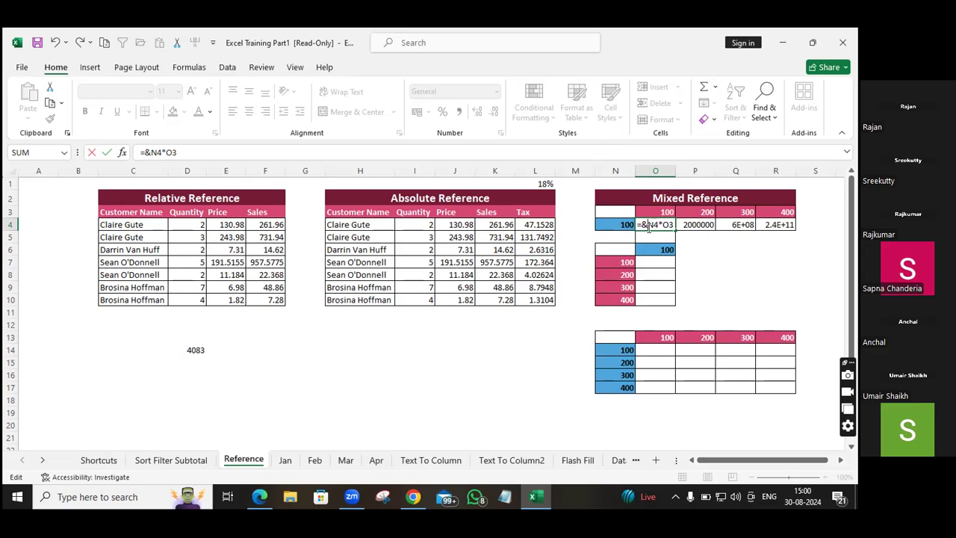
key("BackSpace")
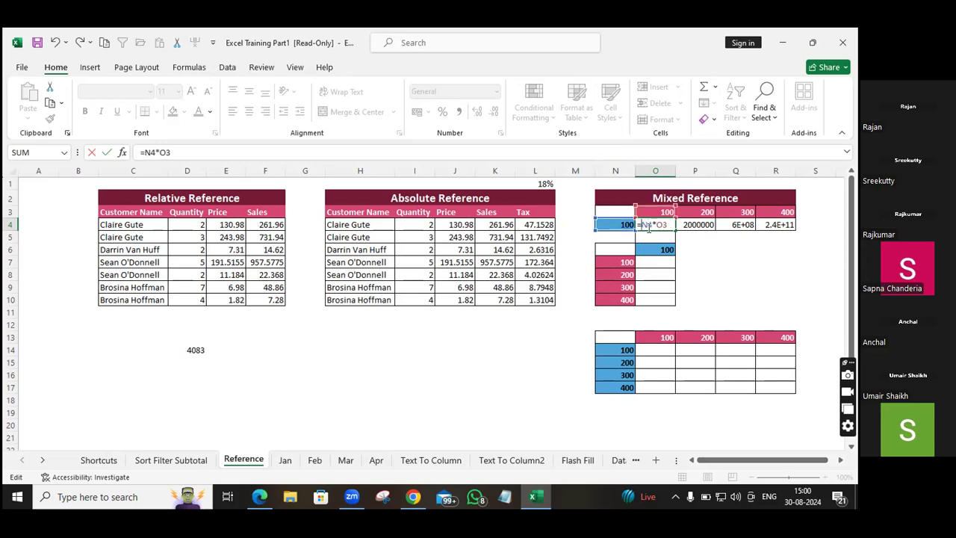
type("$")
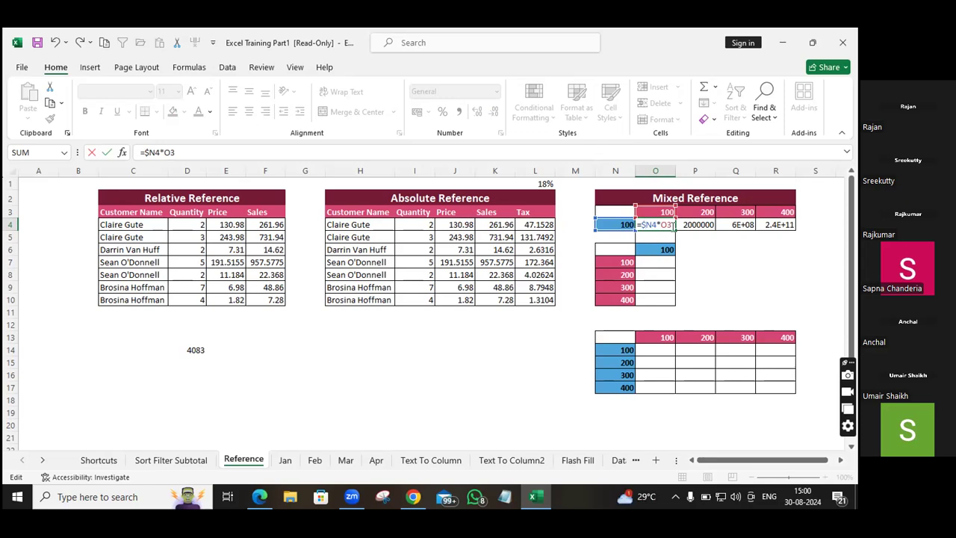
key("Return")
left_click(669, 227)
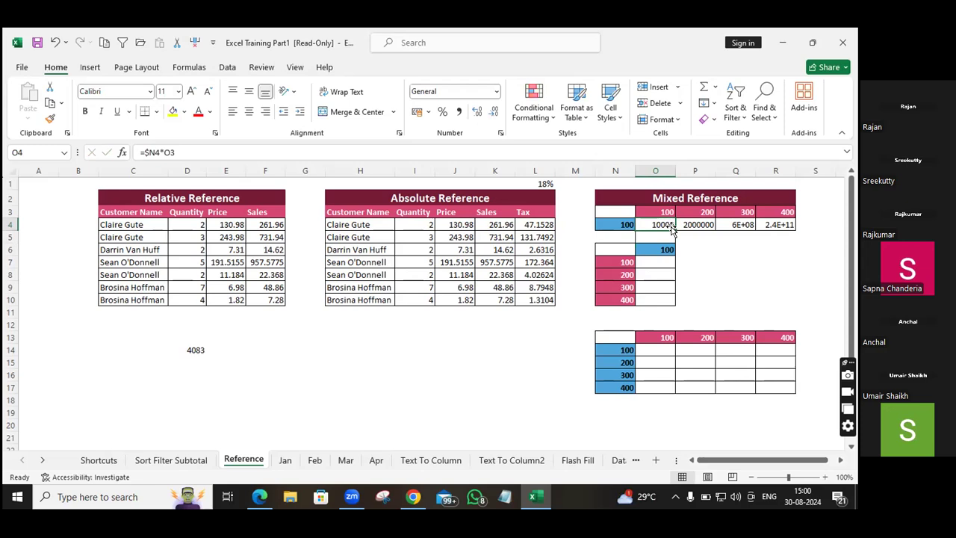
left_click_drag(674, 229, 782, 232)
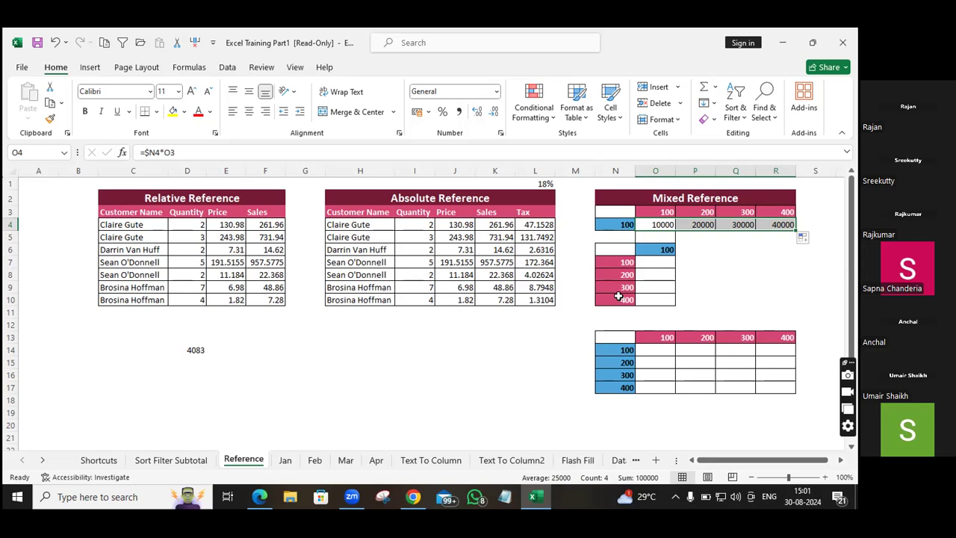
Enter =O$6*N7 in O7 of the second Mixed Reference table, fill it down to O10, and recheck the formula in O4
left_click(647, 259)
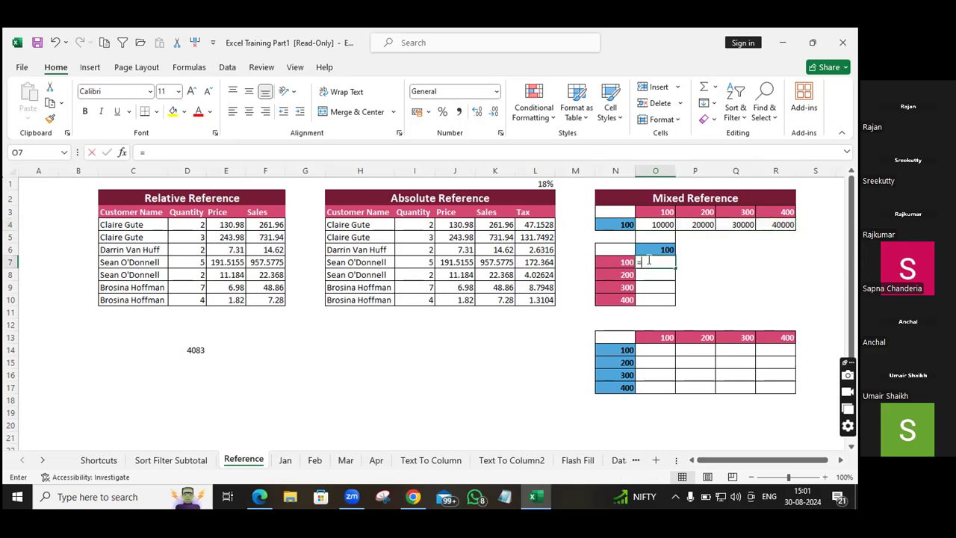
type("=")
left_click(656, 249)
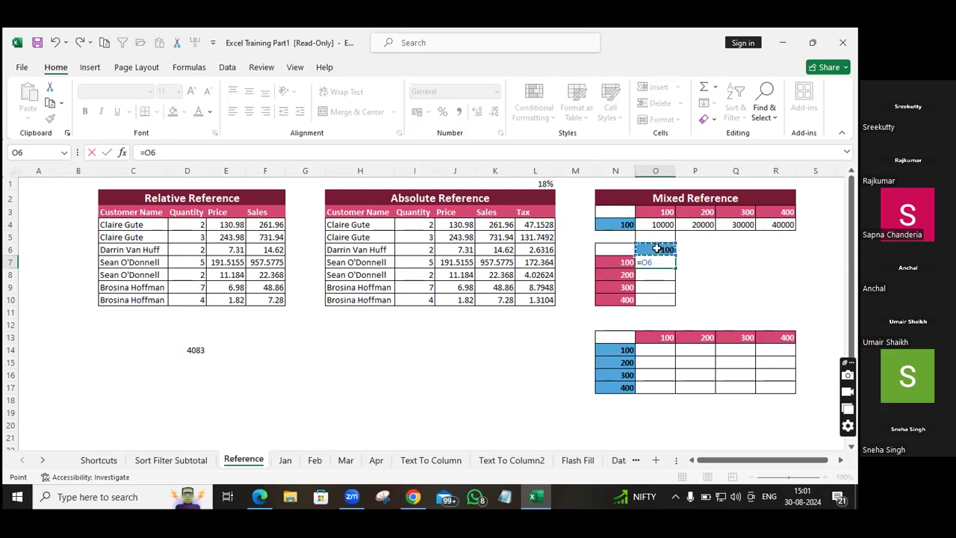
type("*")
left_click(619, 261)
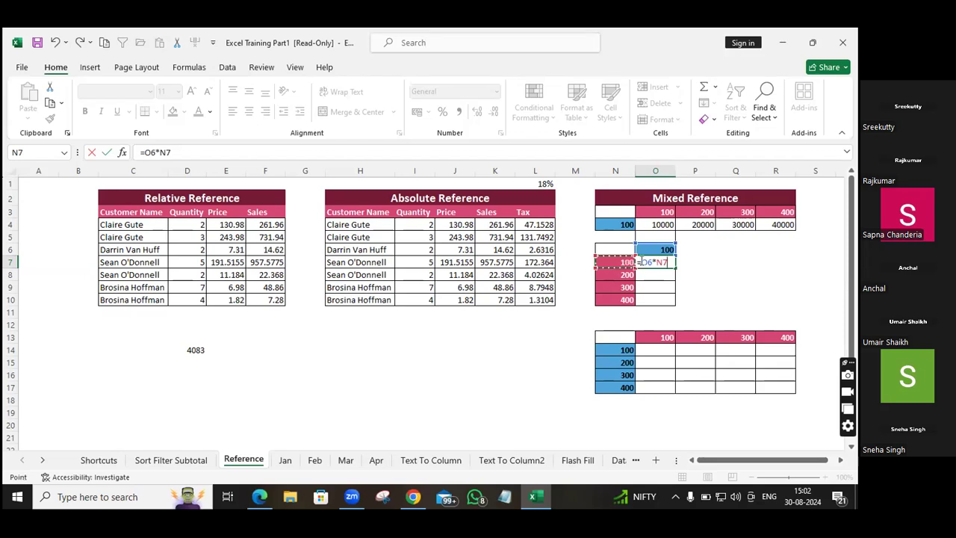
left_click(640, 263)
type("$")
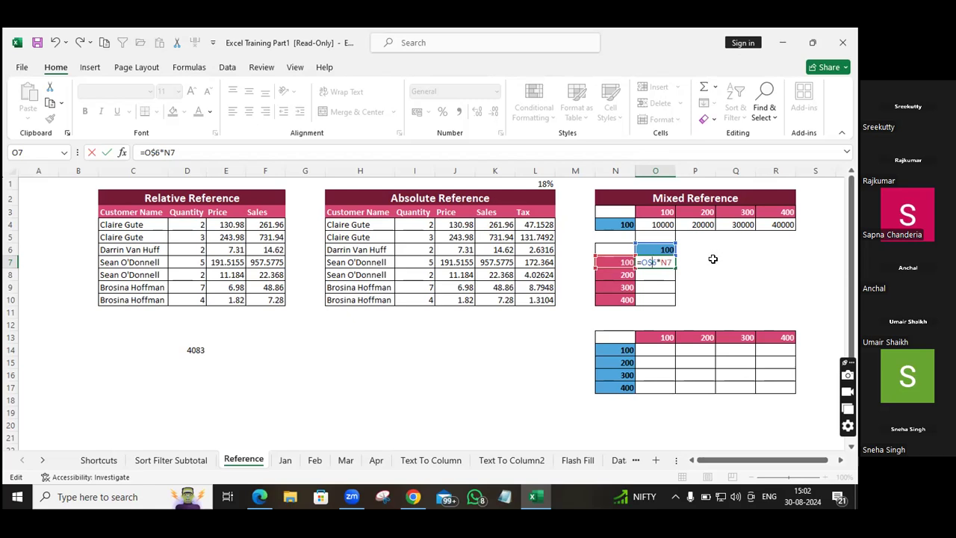
key("Return")
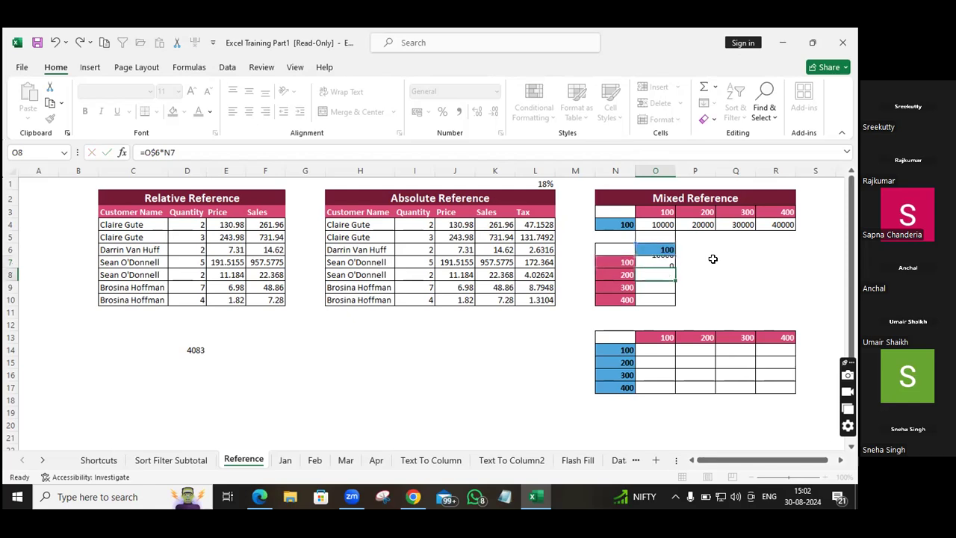
left_click(667, 261)
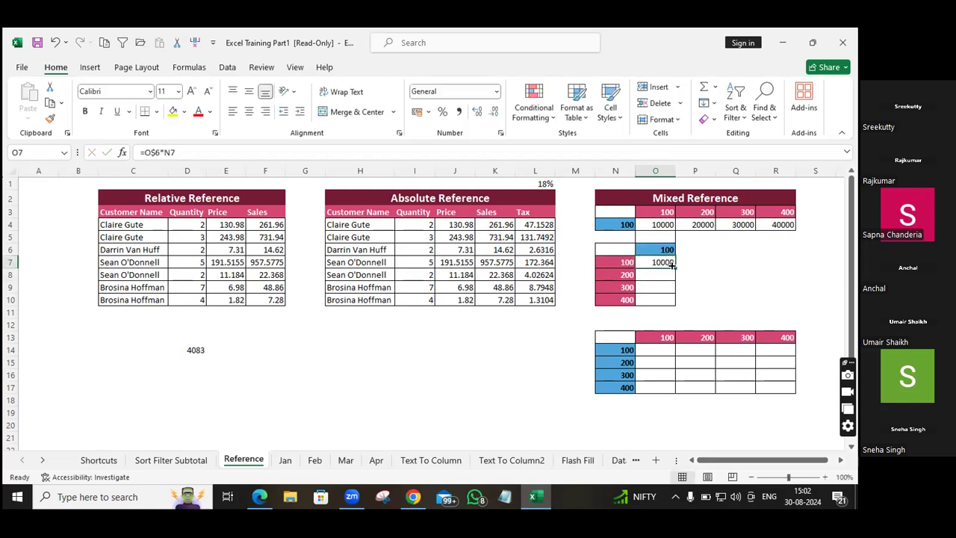
double_click(674, 266)
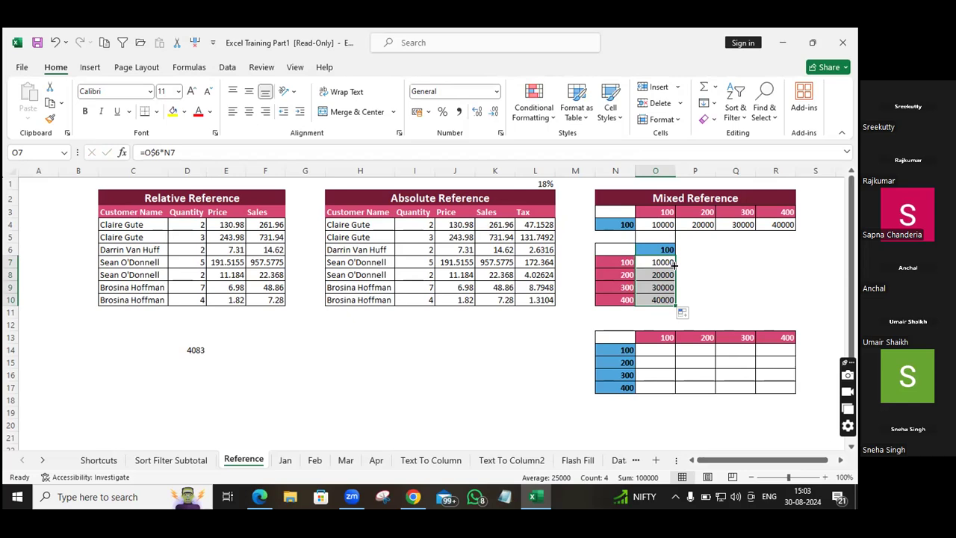
double_click(657, 224)
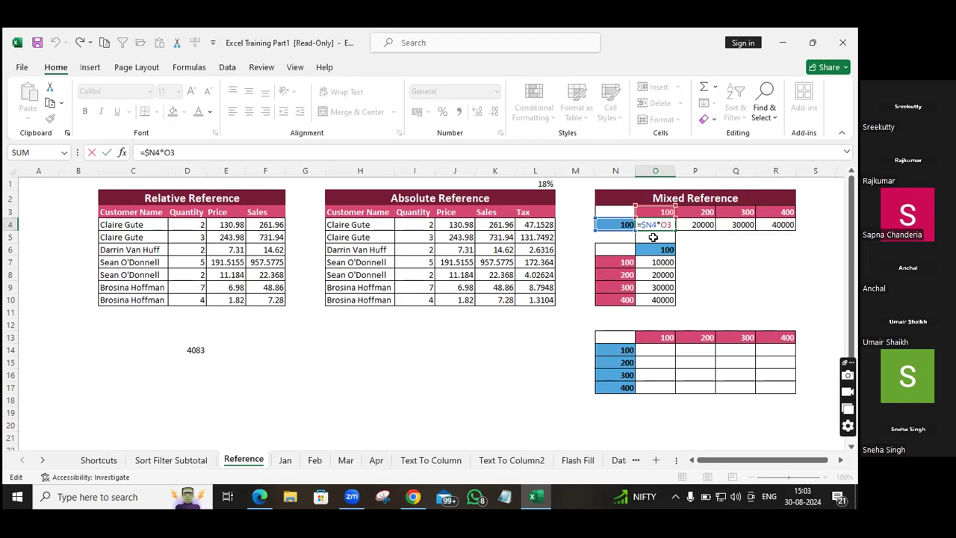
key("Return")
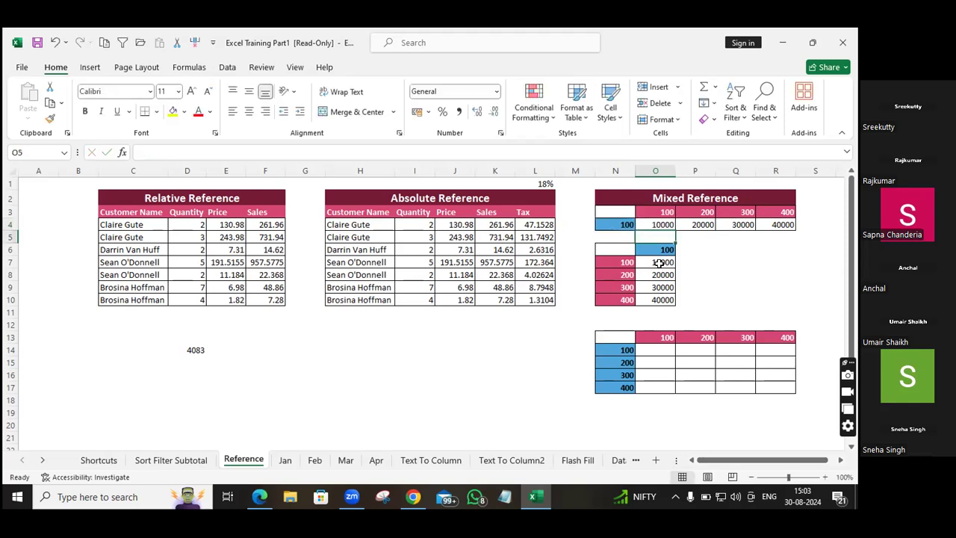
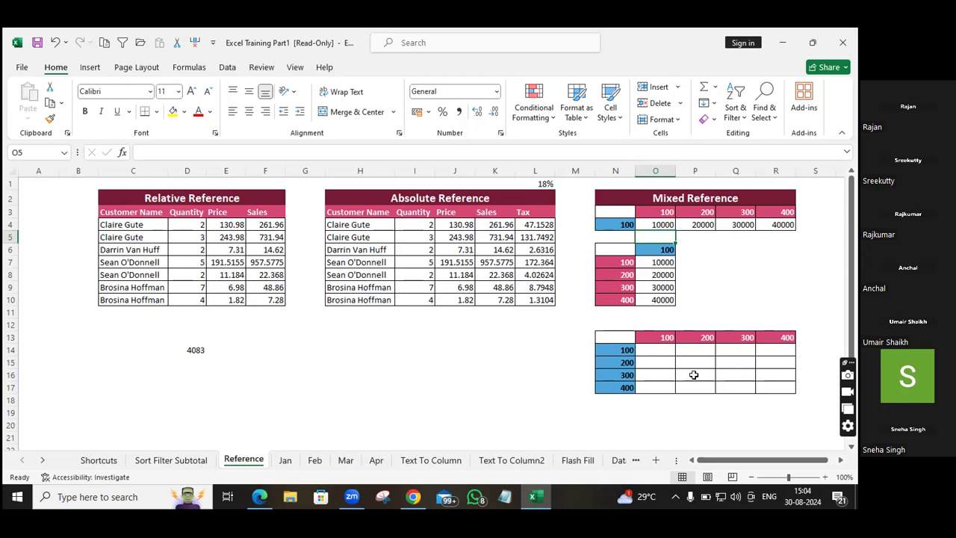
Enter =O$13*N14 in O14 of the third Mixed Reference table, locking only the header's row
left_click(650, 347)
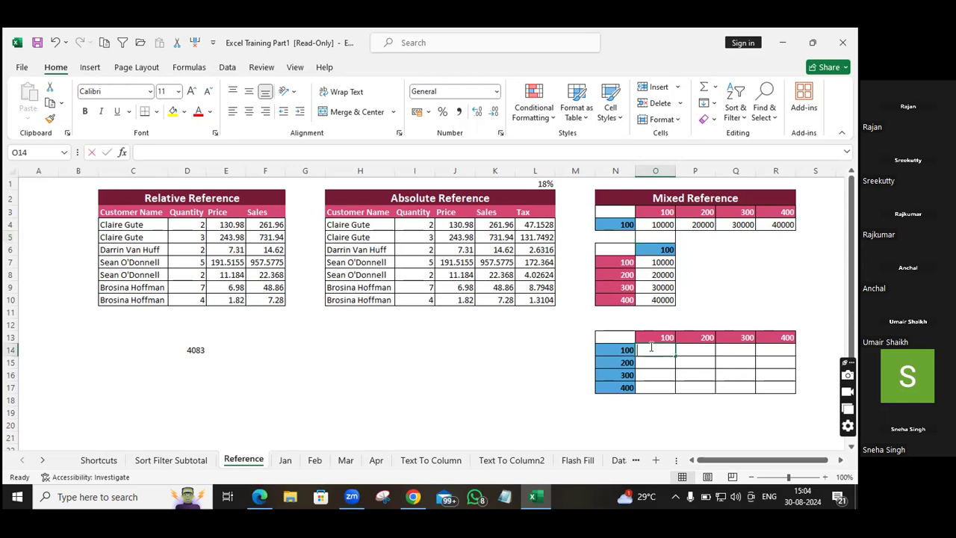
type("=")
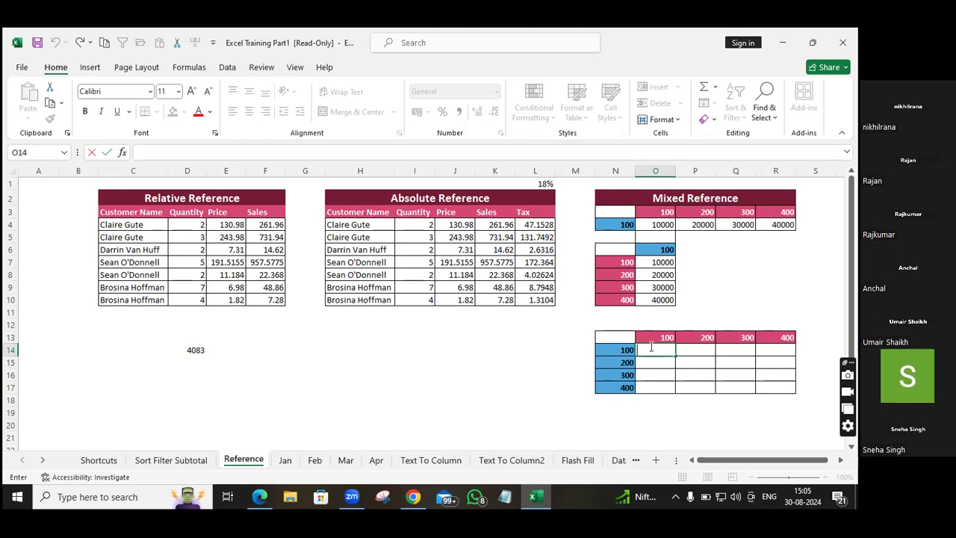
type("=")
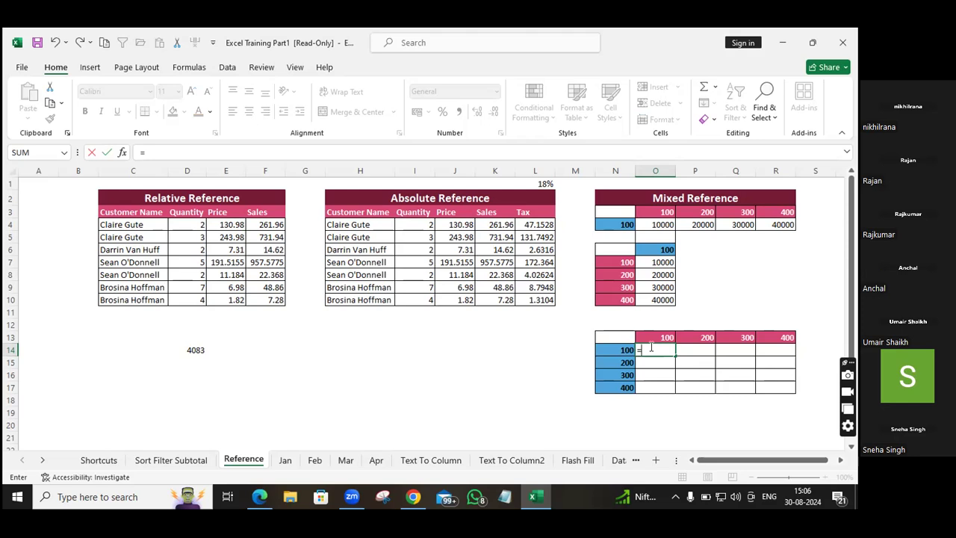
left_click(663, 335)
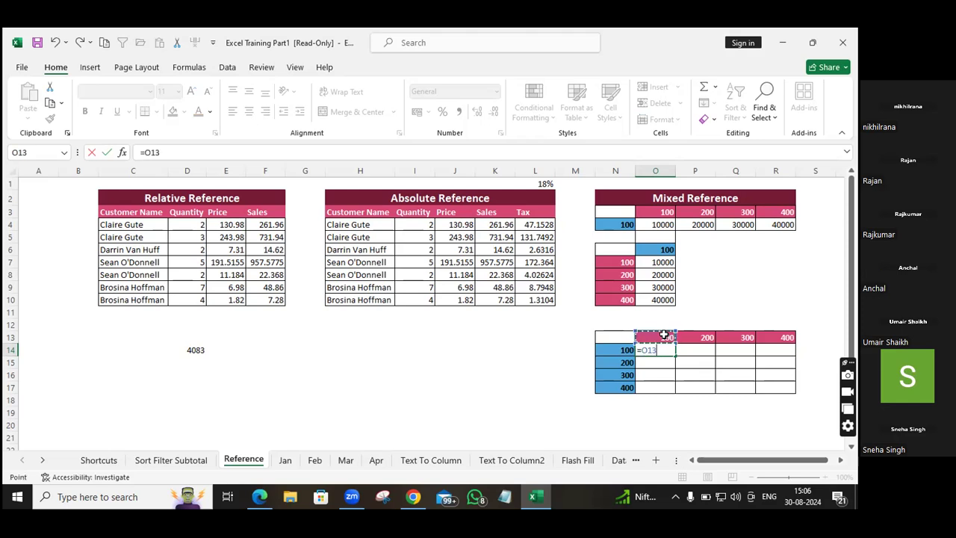
type("*")
left_click(647, 349)
type("$")
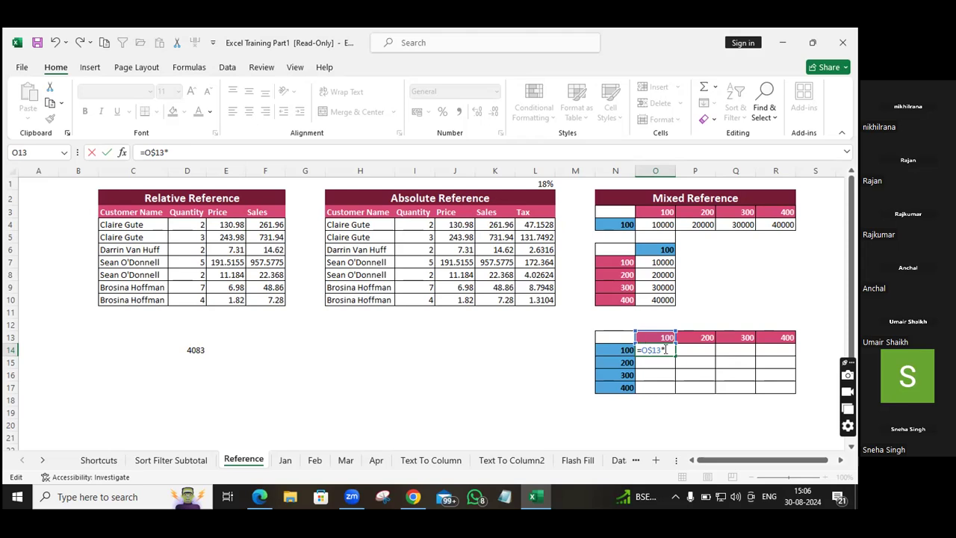
left_click(623, 349)
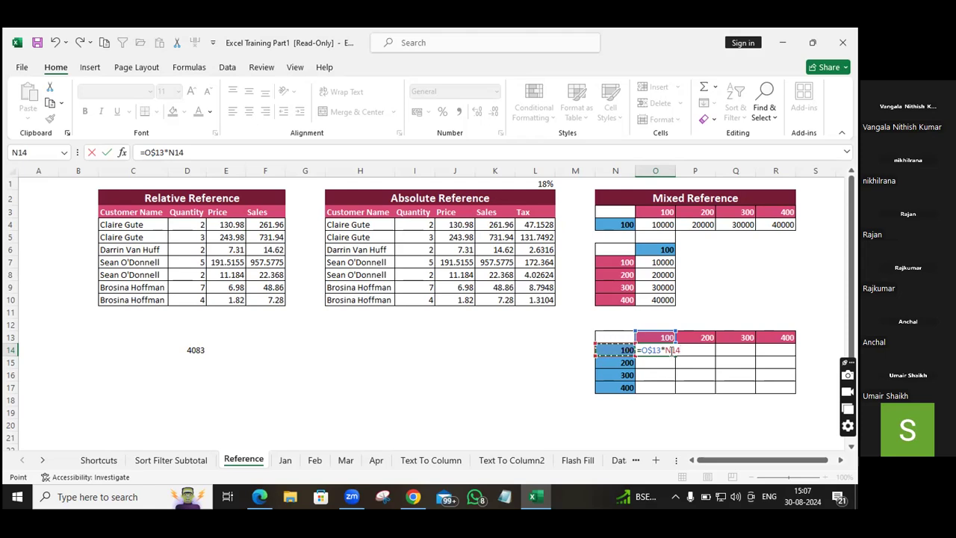
key("Return")
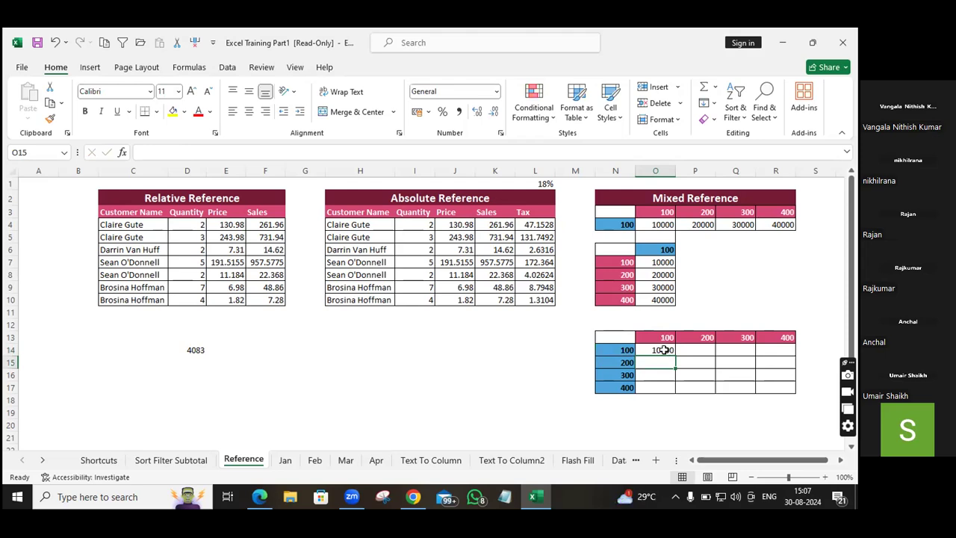
Fill the O14 formula down to O17 and across to column R to populate the whole grid
left_click(663, 349)
left_click_drag(674, 353, 692, 387)
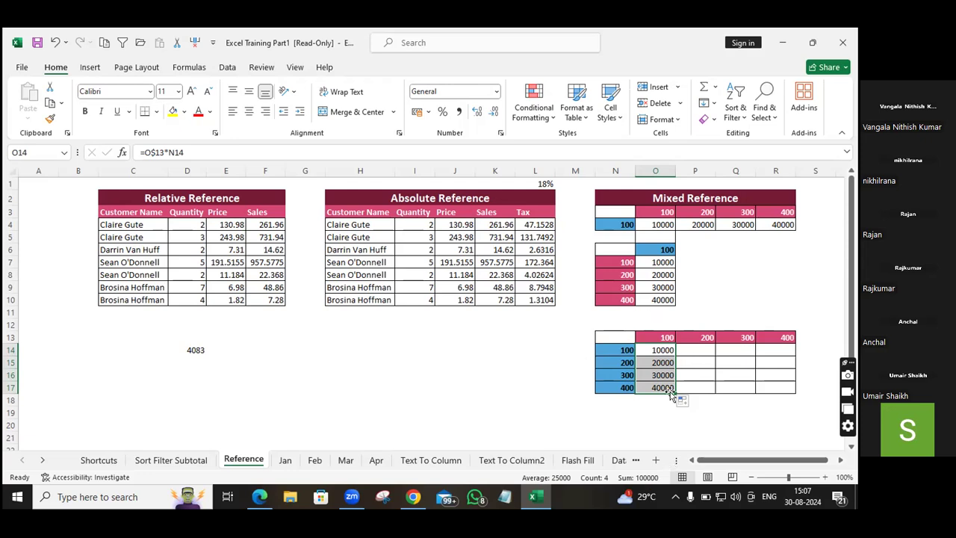
left_click_drag(673, 389, 779, 394)
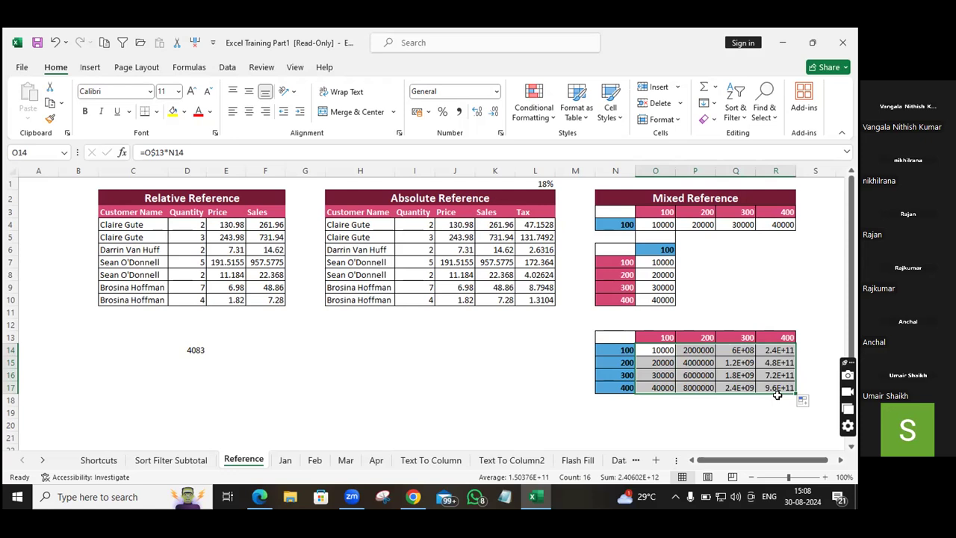
Lock column N in the second reference by changing the O14 formula to =O$13*$N14
left_click(657, 350)
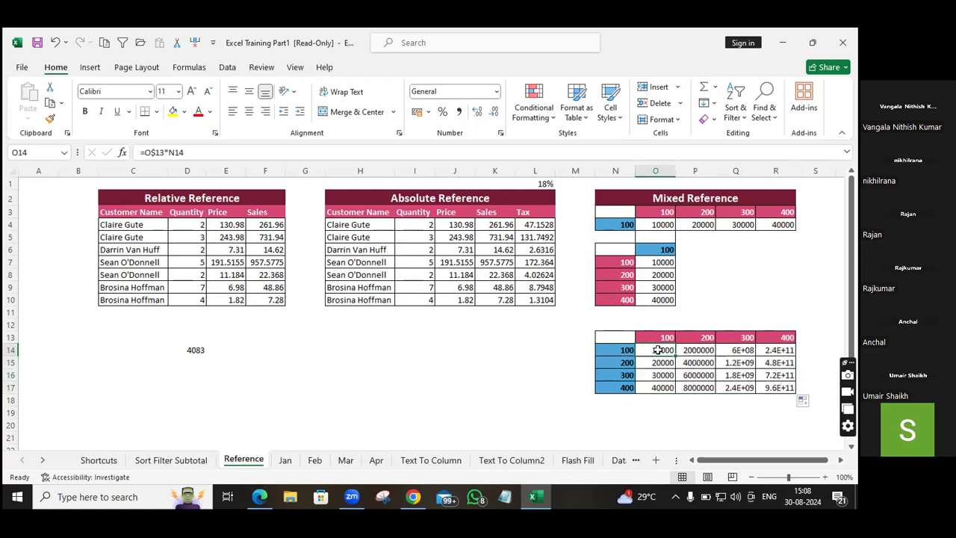
double_click(657, 349)
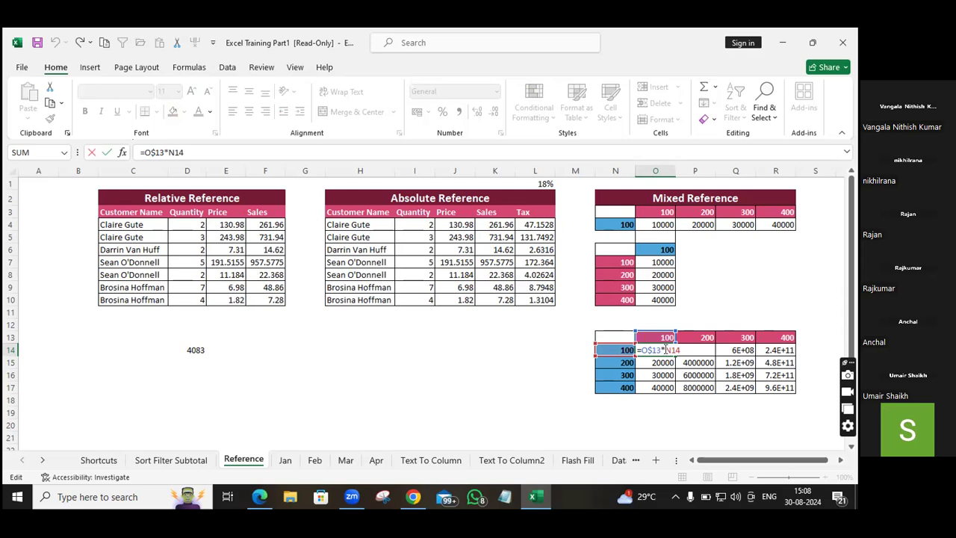
type("$")
key("Return")
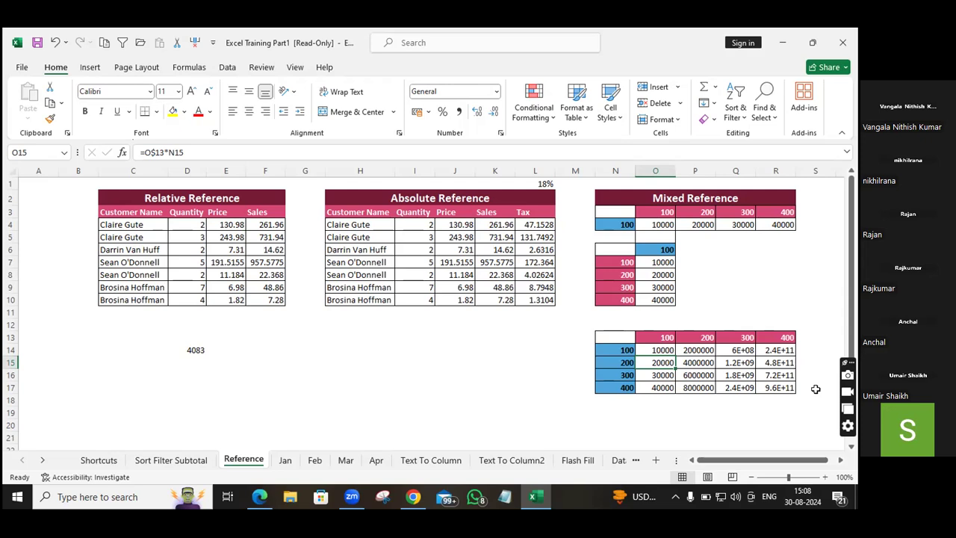
left_click(661, 349)
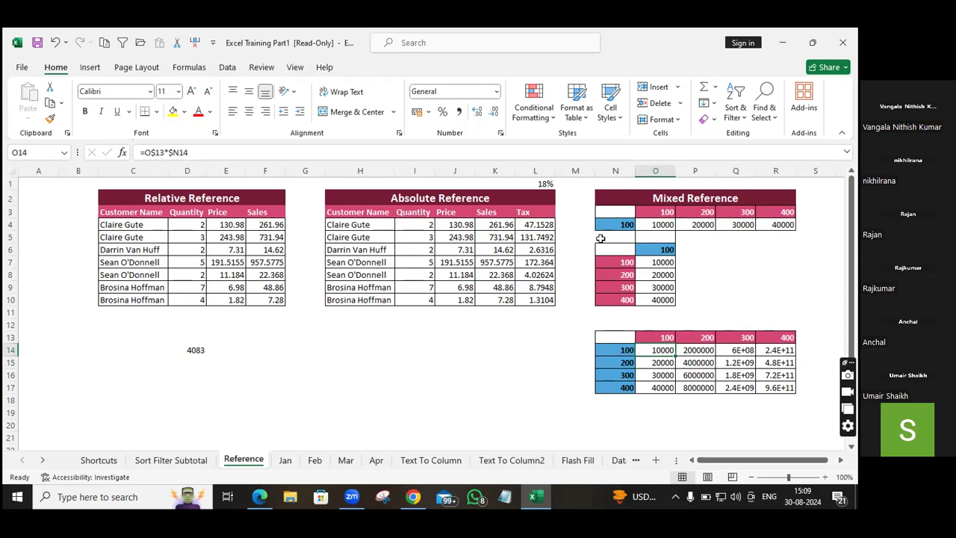
Compare the mixed references in O4 and O7 with the blue multiplier in O6 to review which part each formula locks
left_click(663, 224)
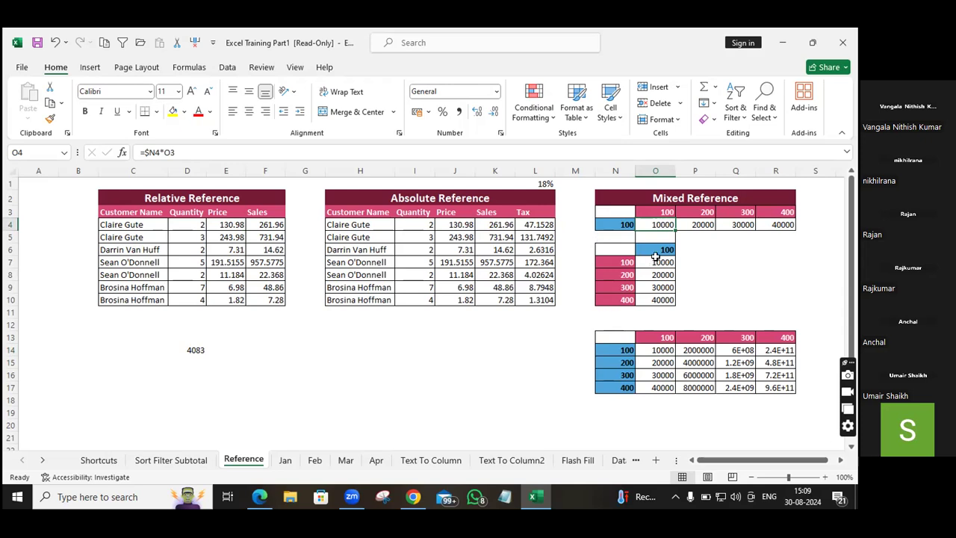
left_click(658, 248)
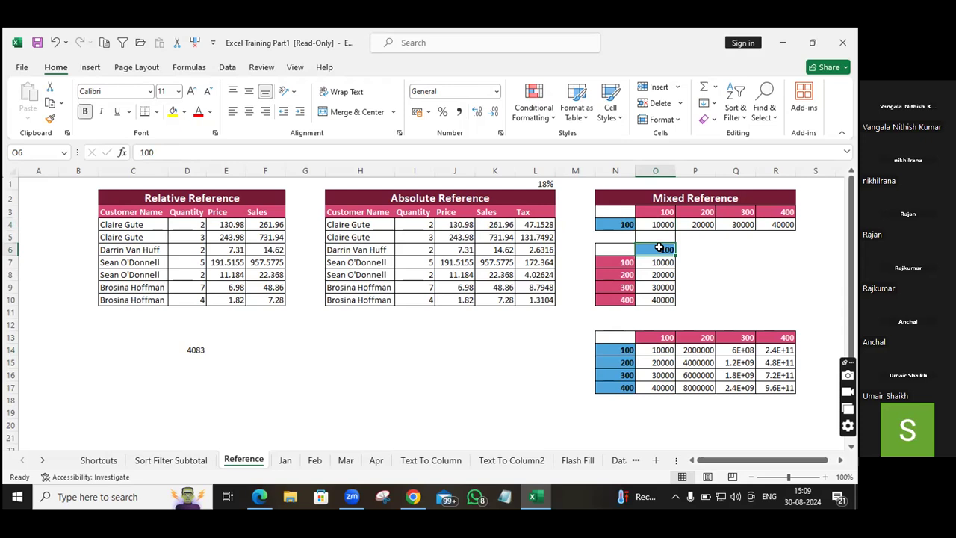
left_click(656, 262)
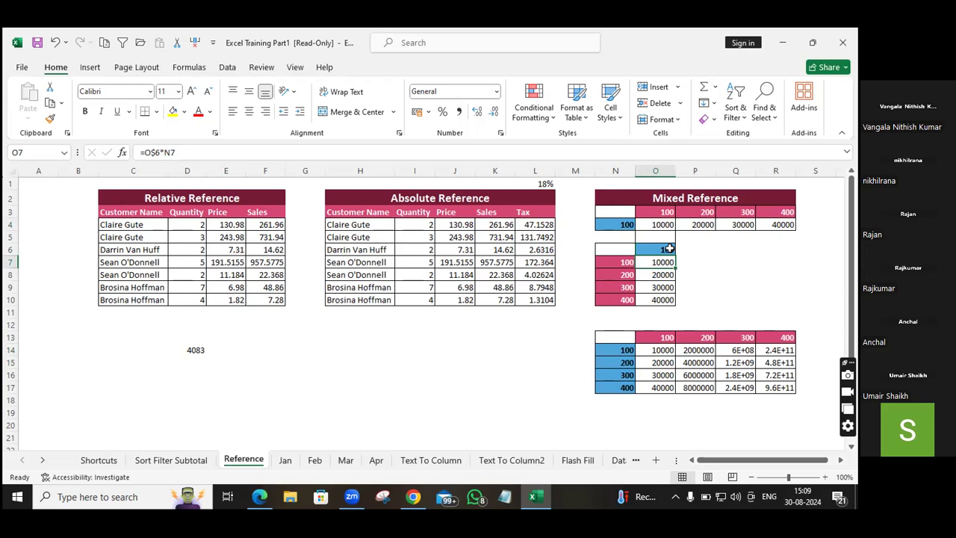
left_click(669, 249)
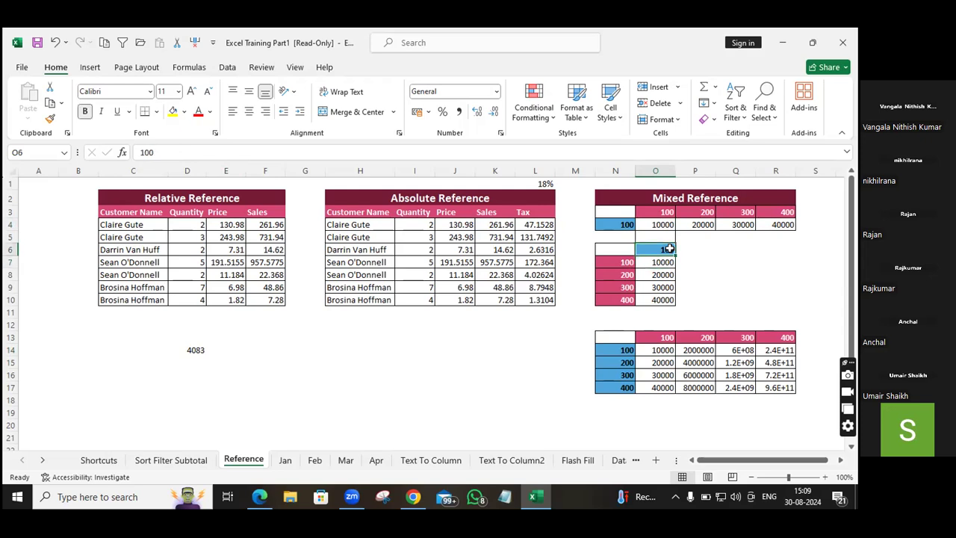
left_click(653, 263)
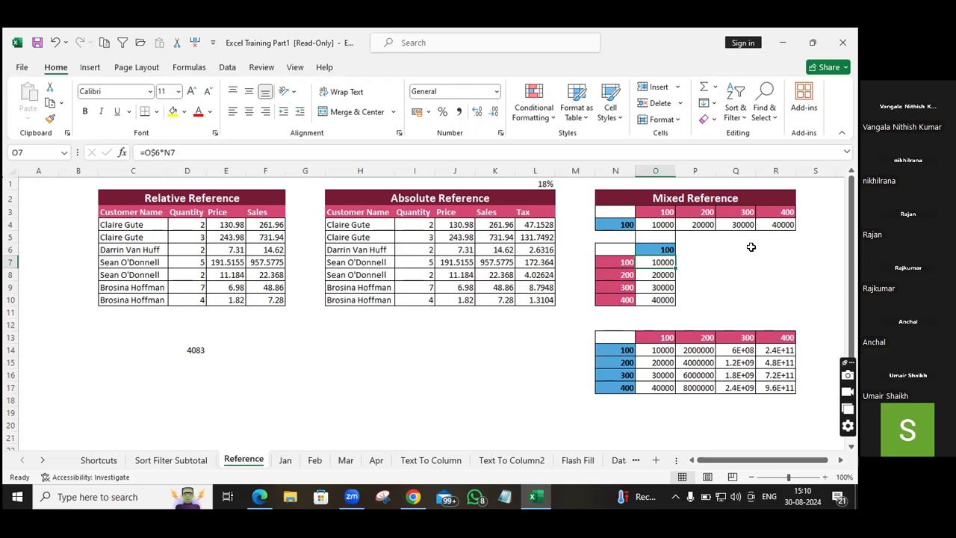
Fill the corrected O14 formula across row 14 to R14 in the third Mixed Reference table
left_click(651, 349)
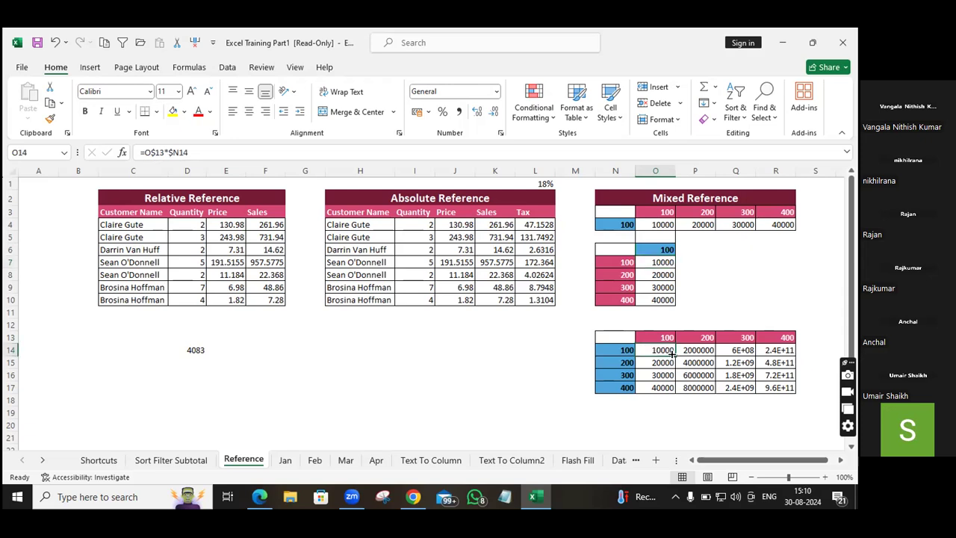
left_click_drag(674, 356, 782, 412)
left_click(789, 350)
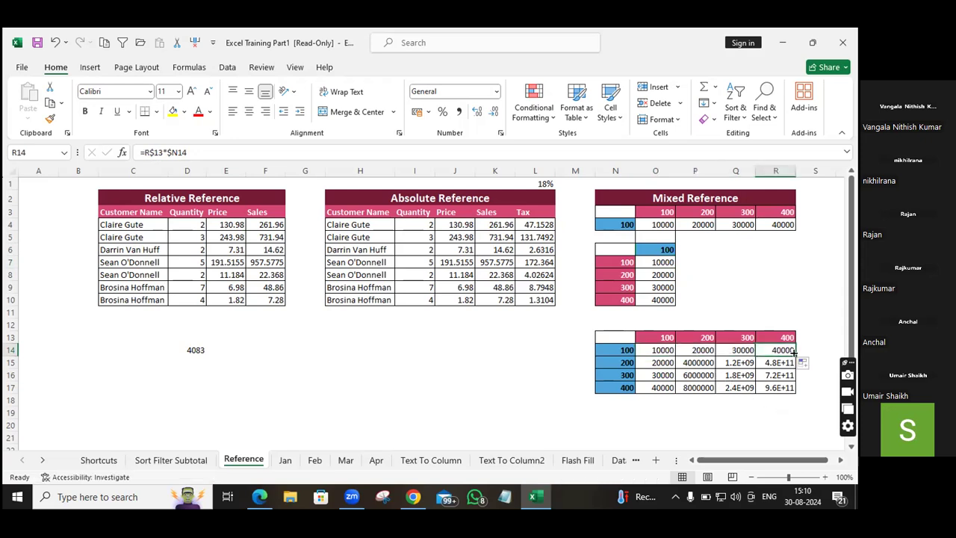
mouse_move(795, 356)
left_mouse_down()
mouse_move(794, 394)
mouse_move(784, 354)
left_mouse_up()
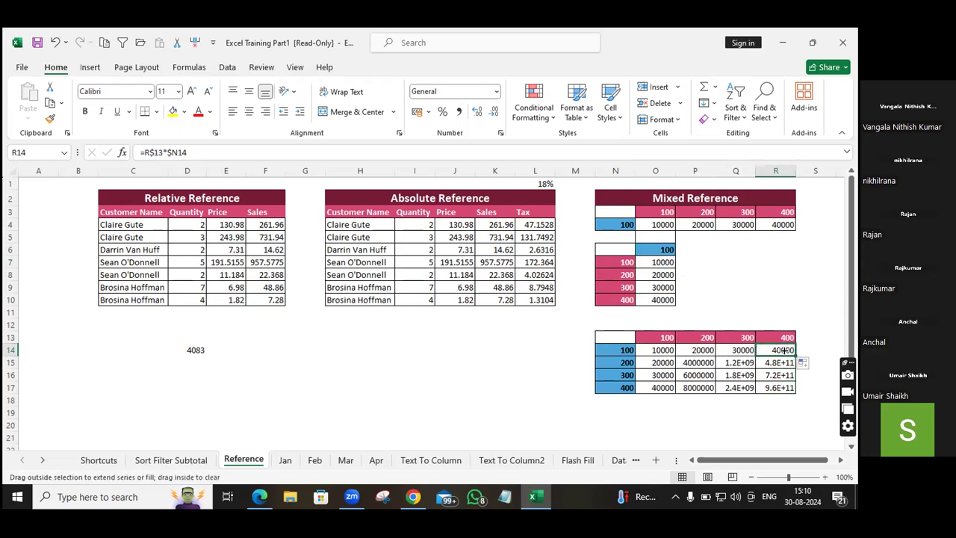
Fill the row formulas in O14:R14 down to row 17 to complete the multiplication grid
left_click(657, 348)
left_click_drag(657, 348, 799, 389)
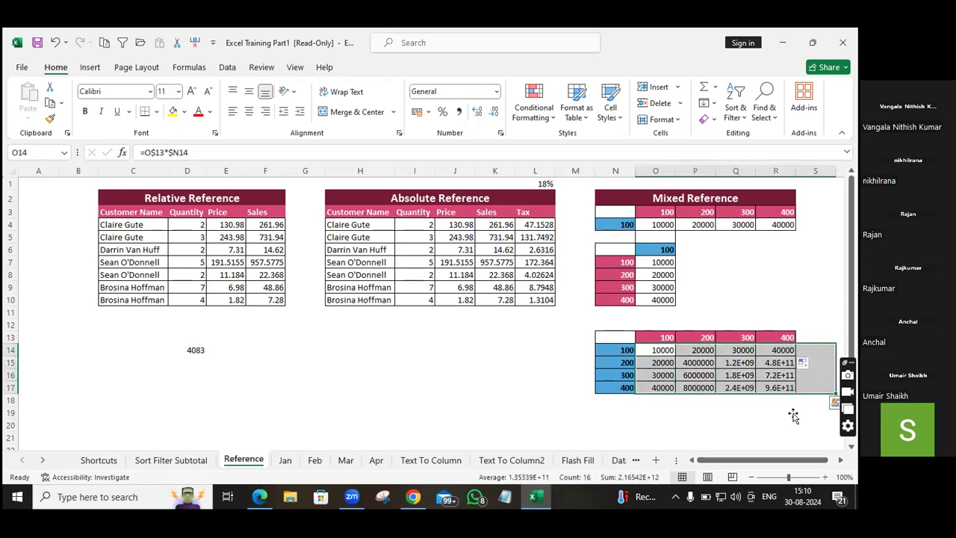
left_click(793, 413)
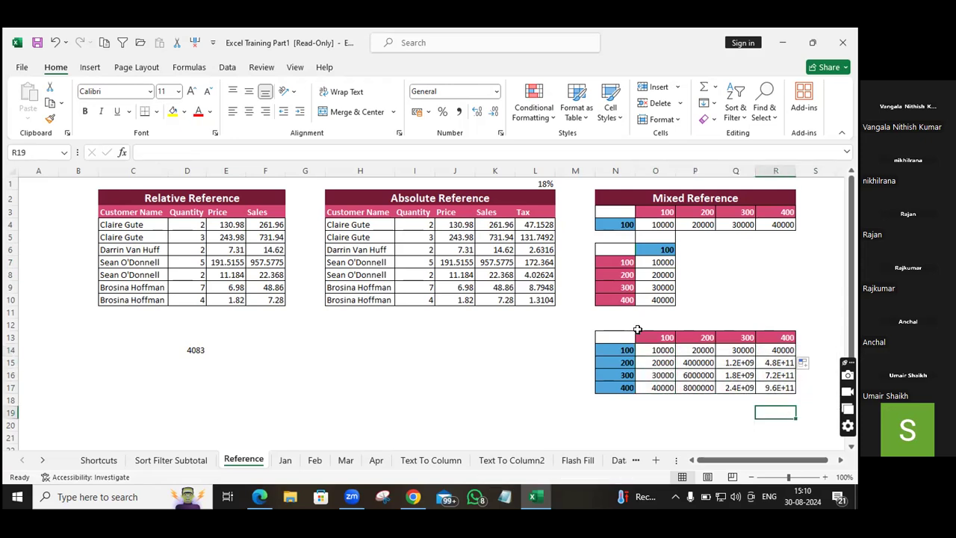
left_click(671, 352)
left_click_drag(672, 352, 807, 395)
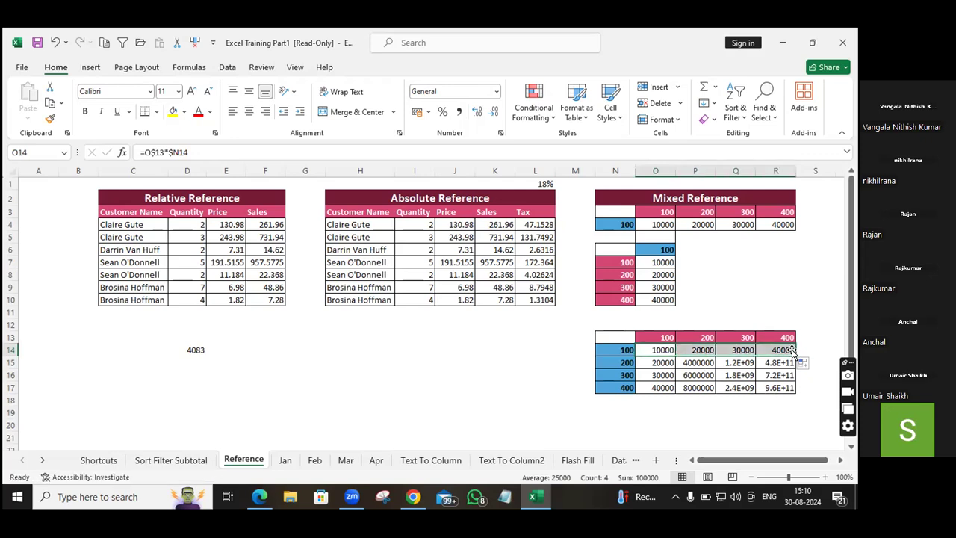
left_click_drag(795, 355, 795, 388)
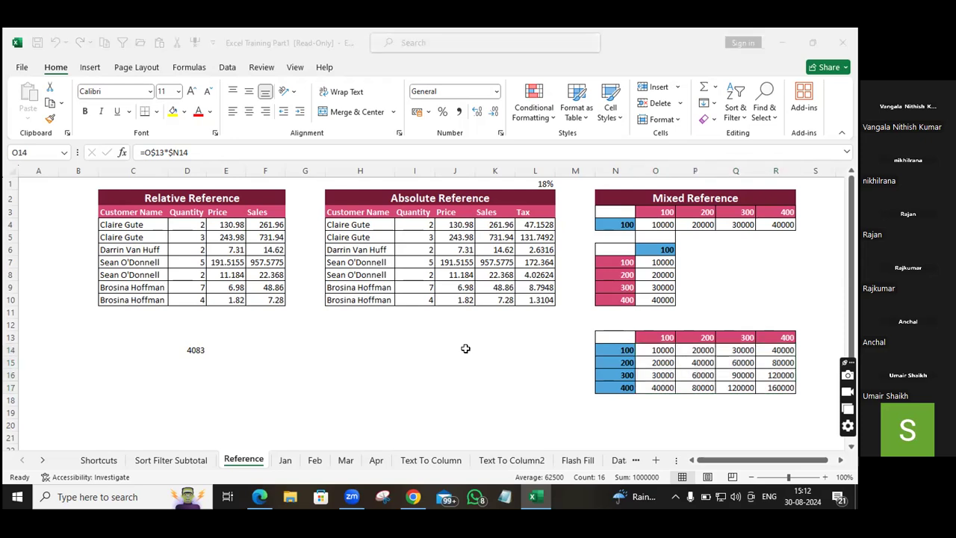
Switch to the Unit 3 PDF notes in Edge and review the mixed reference examples up to the Text to Column section
left_click(260, 501)
scroll(230, 367, "down", 10)
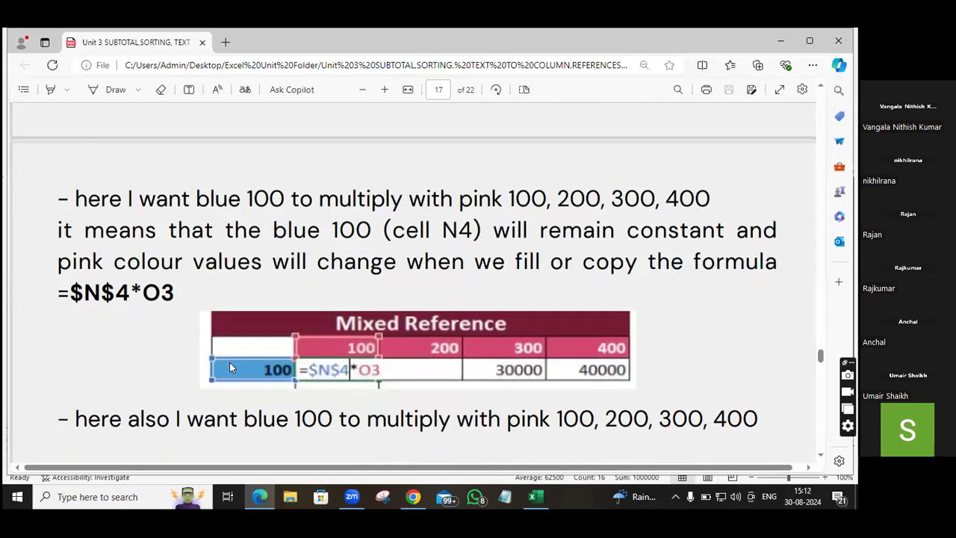
scroll(231, 367, "down", 8)
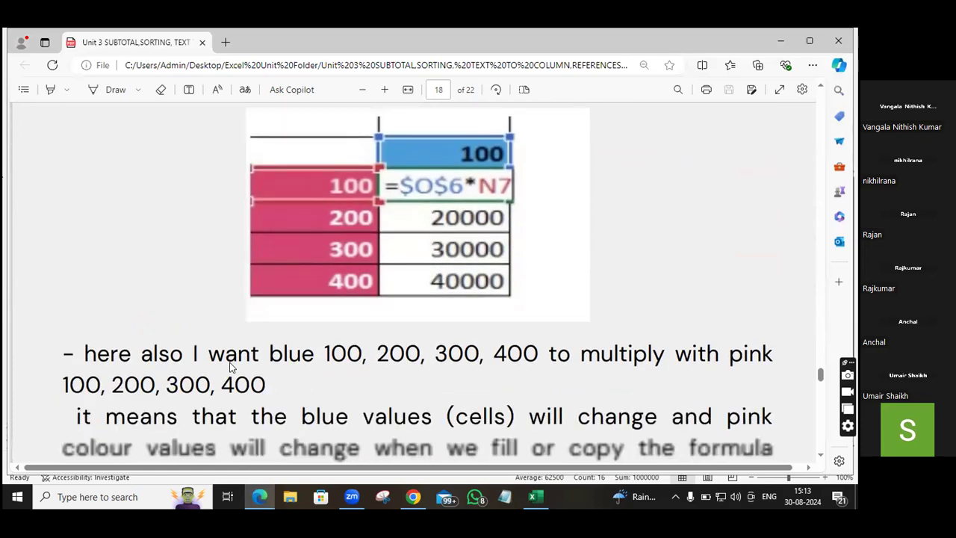
scroll(230, 364, "down", 10)
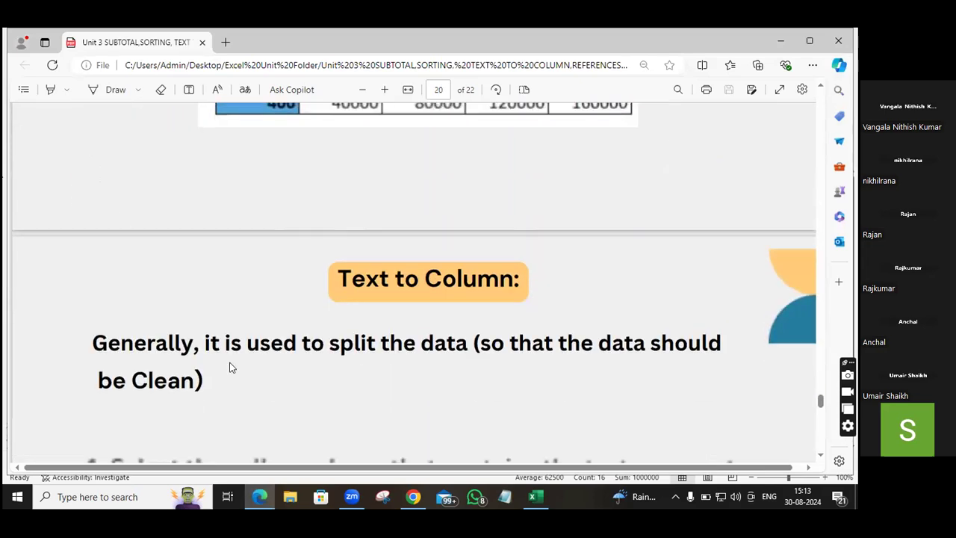
scroll(230, 365, "up", 2)
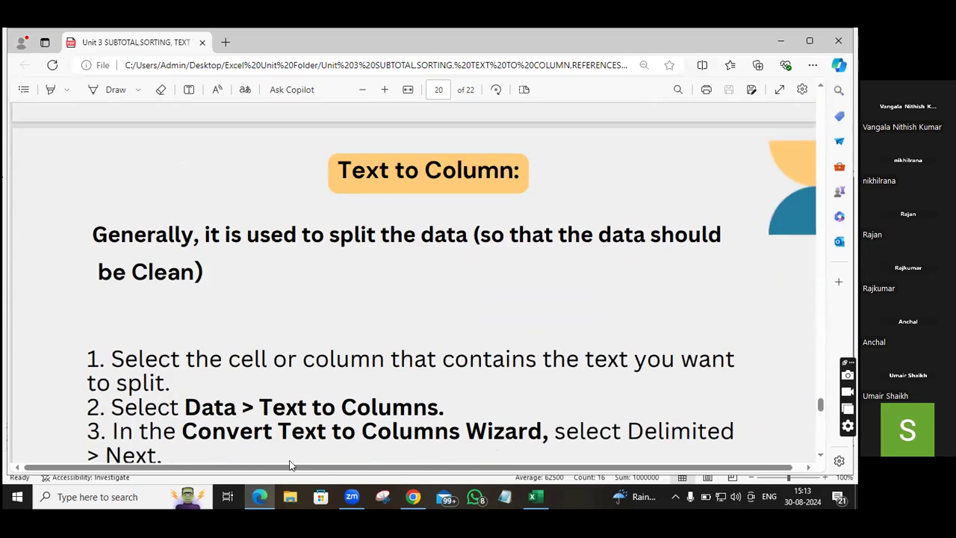
Switch to Excel and show the Text To Column sheet, and return to the PDF notes in Edge
left_click(539, 497)
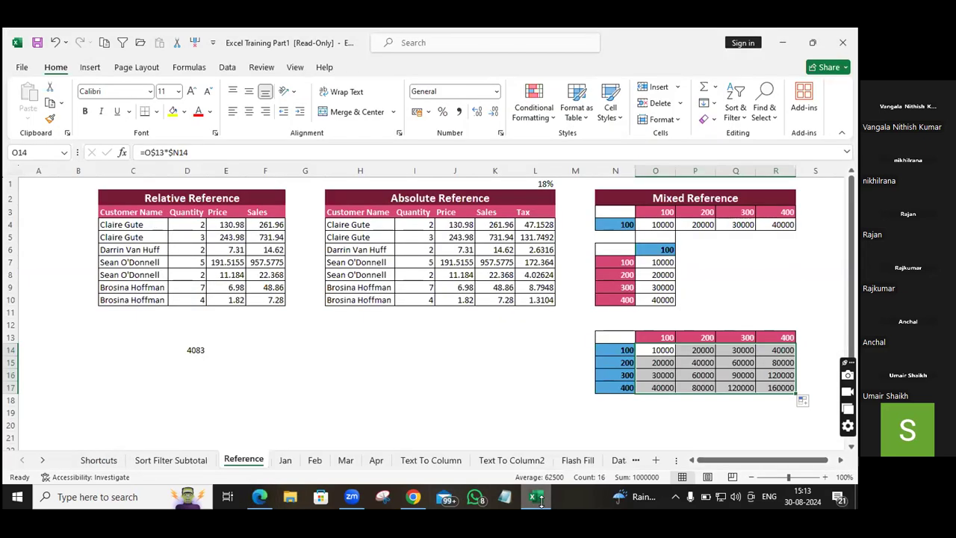
left_click(412, 461)
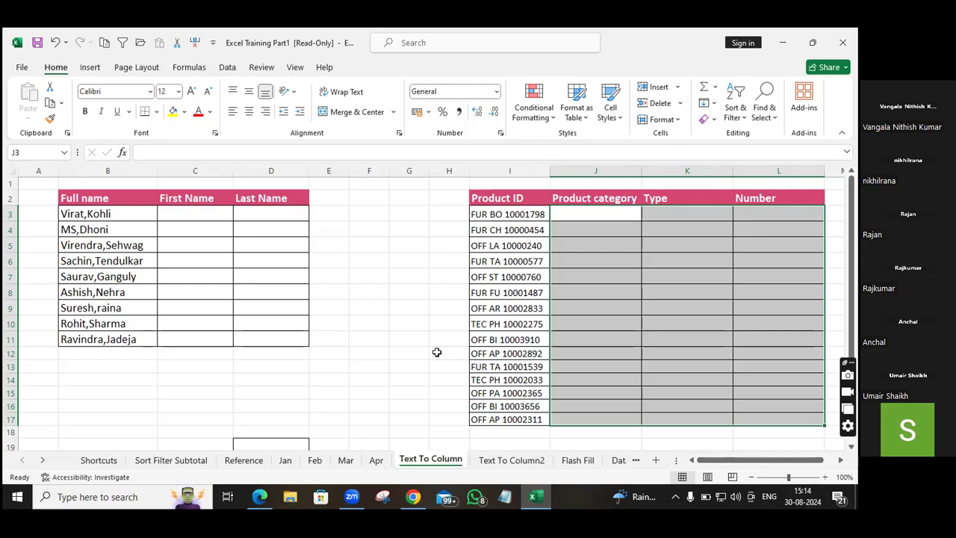
left_click(260, 497)
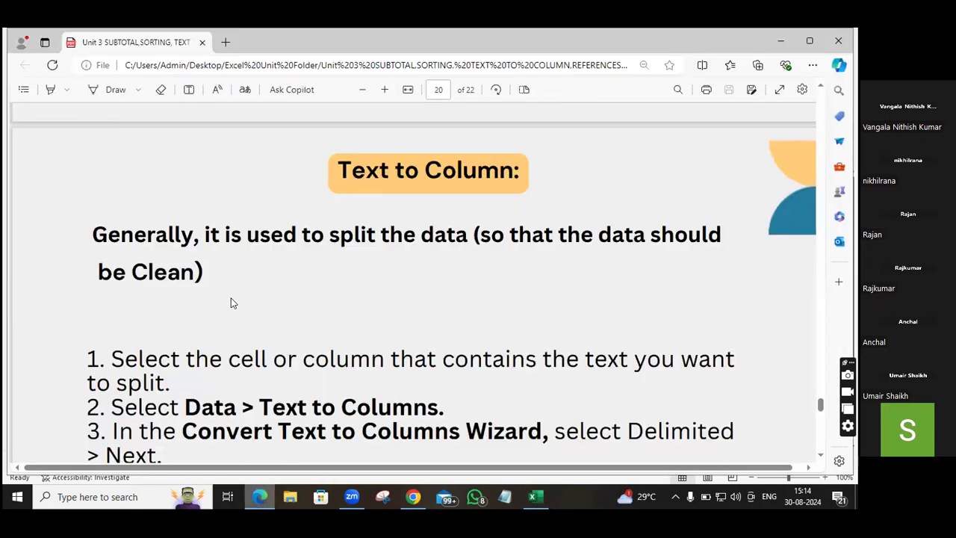
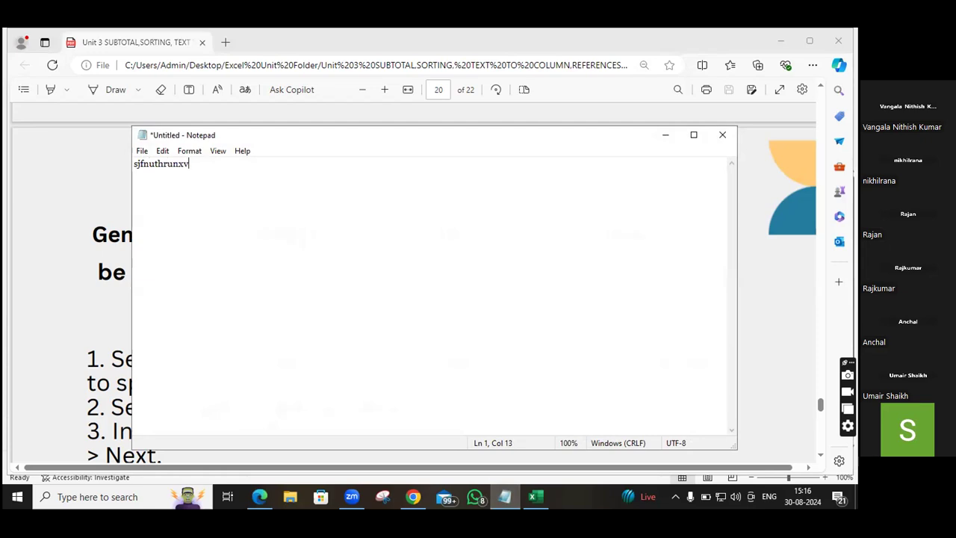
Complete the random sample line in Notepad as "sjfnuthrunxvmbjncjshduthgj idfughoeijsaofjdkngrijfndz" and copy the whole line
type("idfughoeijsaofjdkngrijfndz")
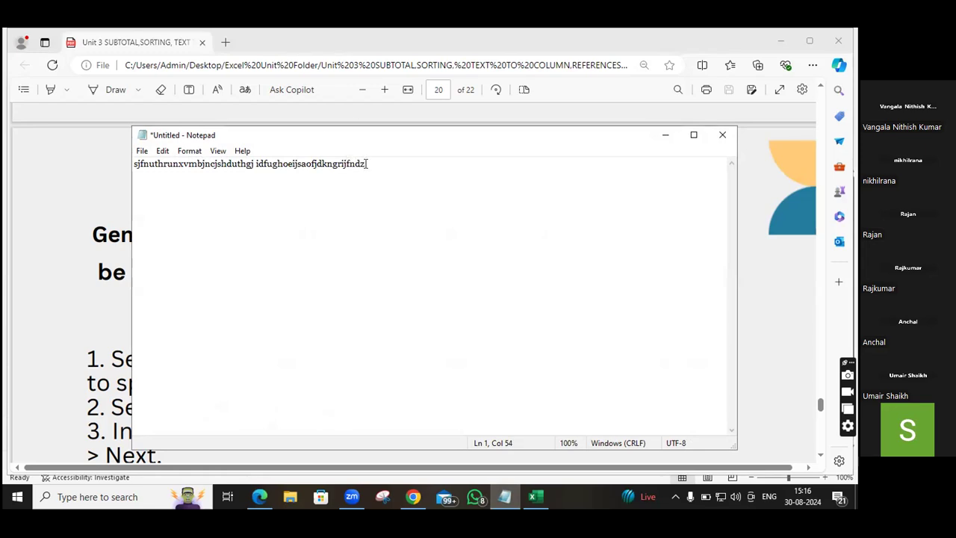
left_click_drag(366, 163, 75, 175)
key("ctrl+c")
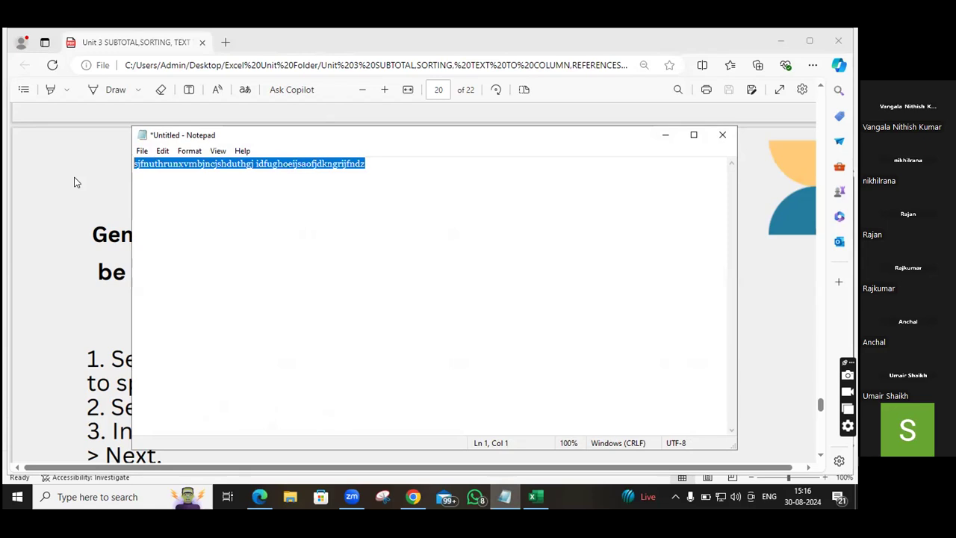
Switch to Excel, paste the copied text into F1 of the Text To Column sheet, and AutoFit column F to it
key("alt+Tab")
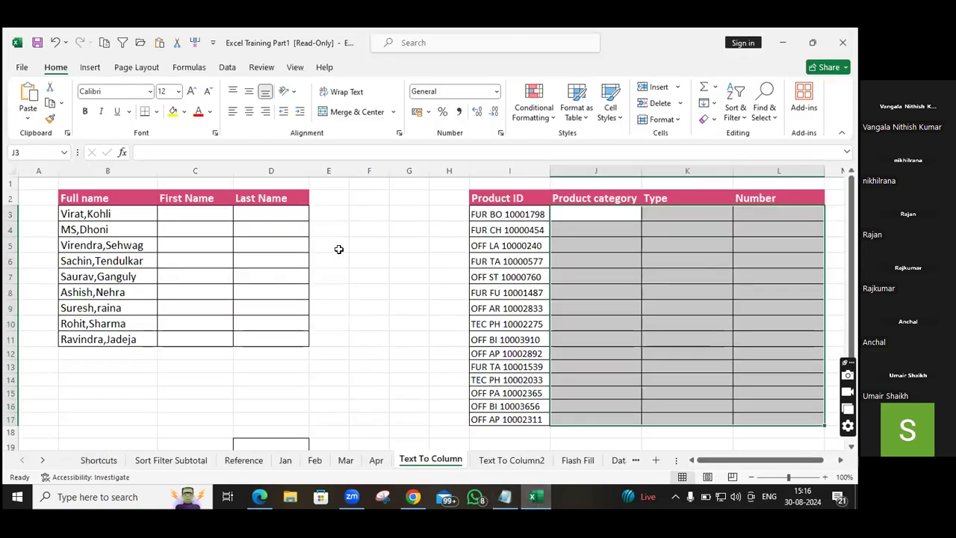
left_click(364, 185)
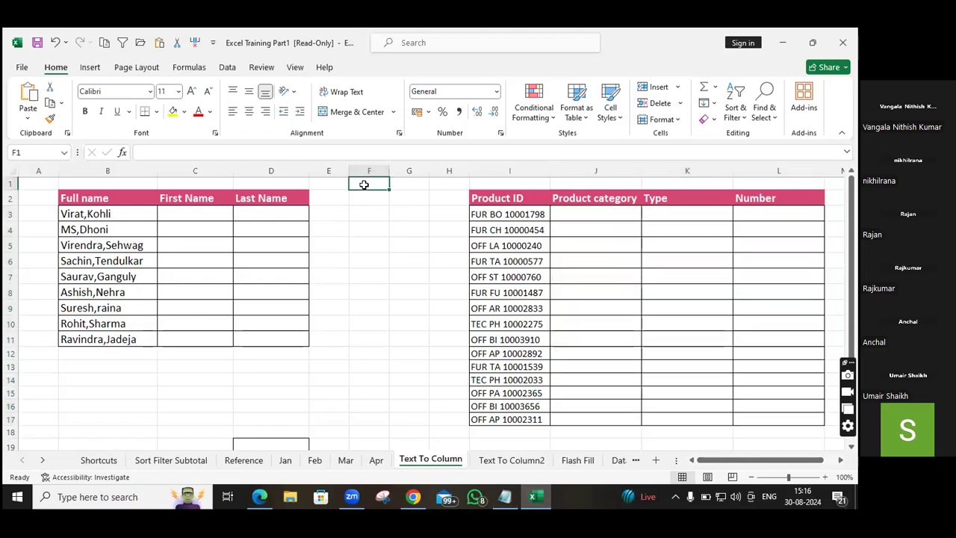
key("ctrl+v")
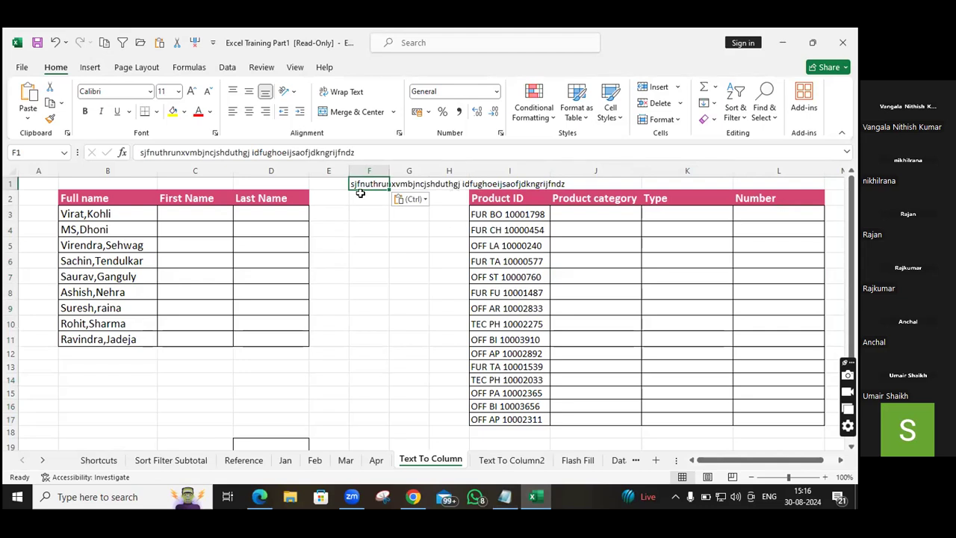
double_click(386, 171)
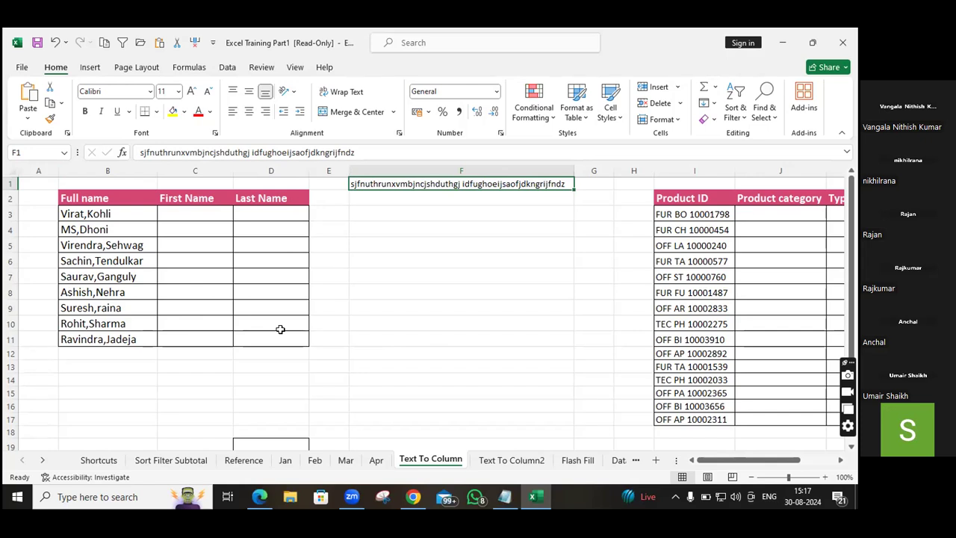
Split the first full name manually by entering Virat in C3 and Kohli in D3
left_click(186, 214)
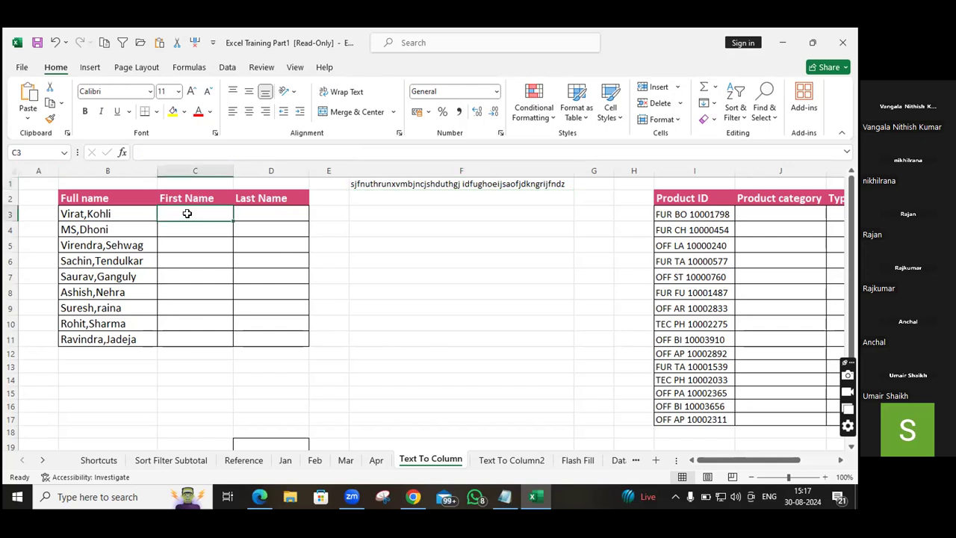
type("Virat")
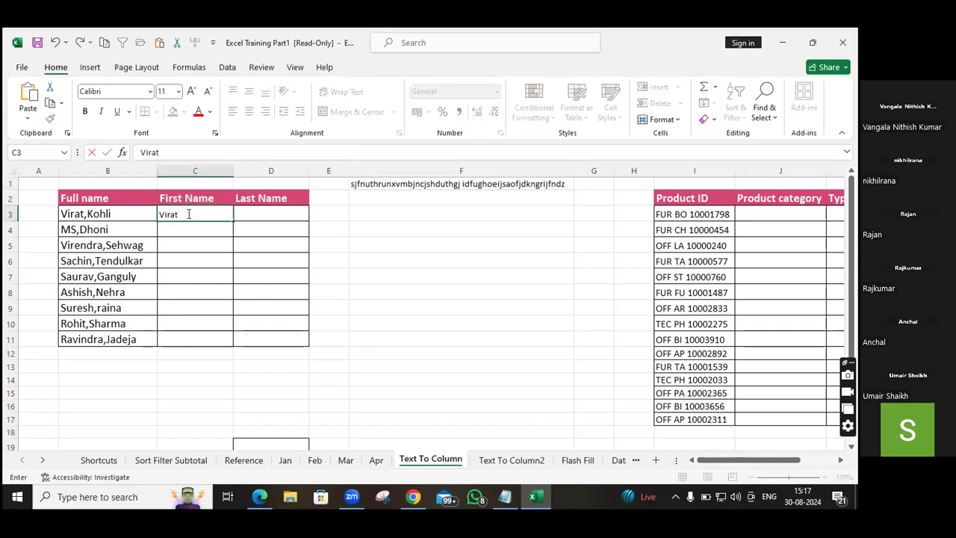
left_click(283, 214)
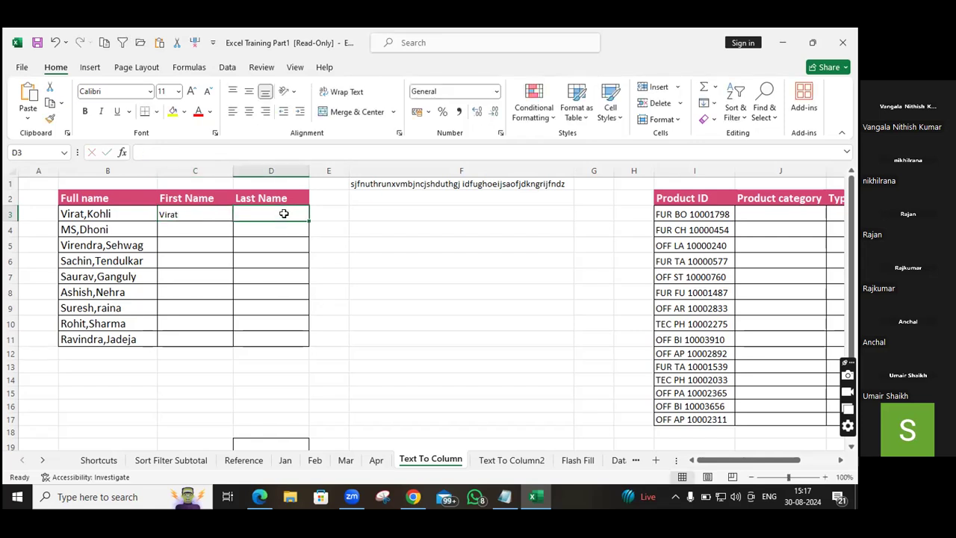
type("Kohli")
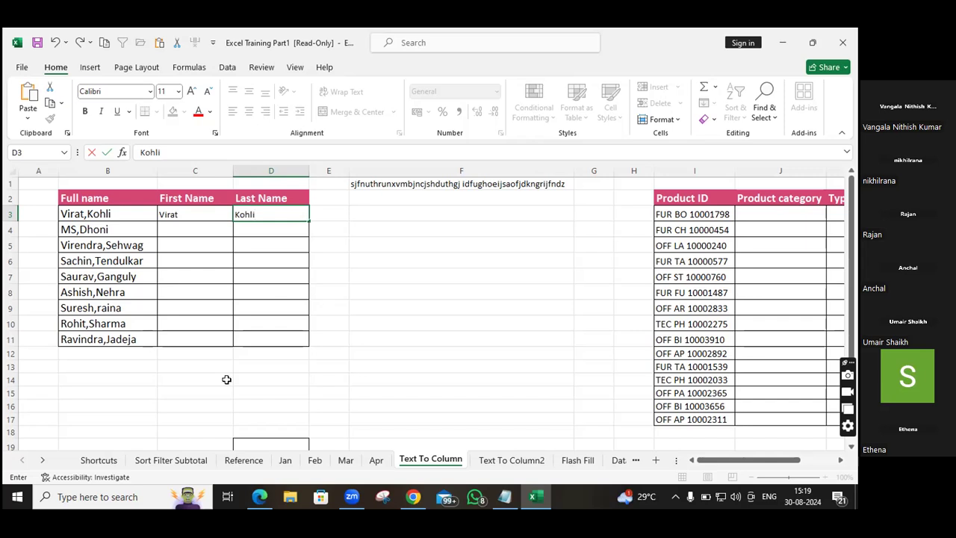
Switch to the PDF notes in Edge and read the numbered Text to Columns instructions, including the delimiter example
left_click(258, 497)
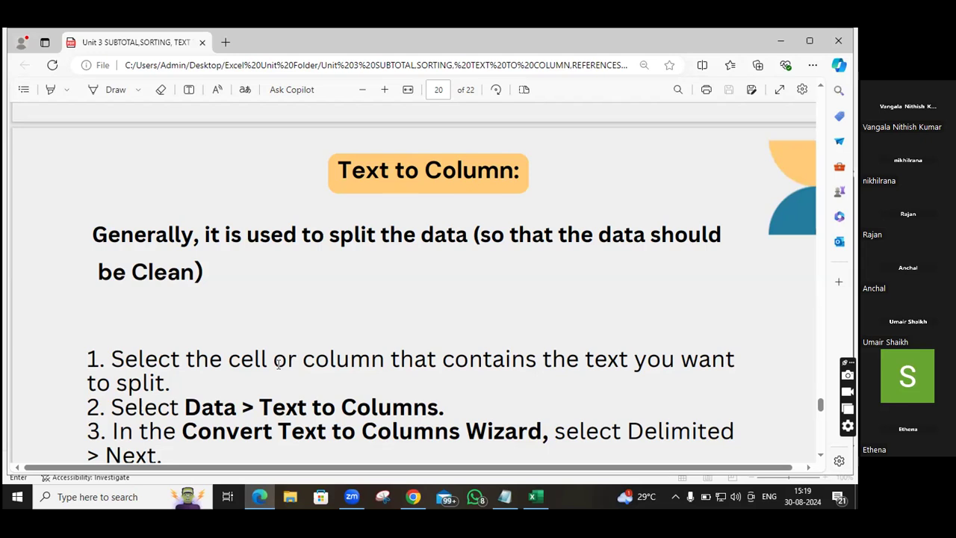
scroll(278, 363, "down", 2)
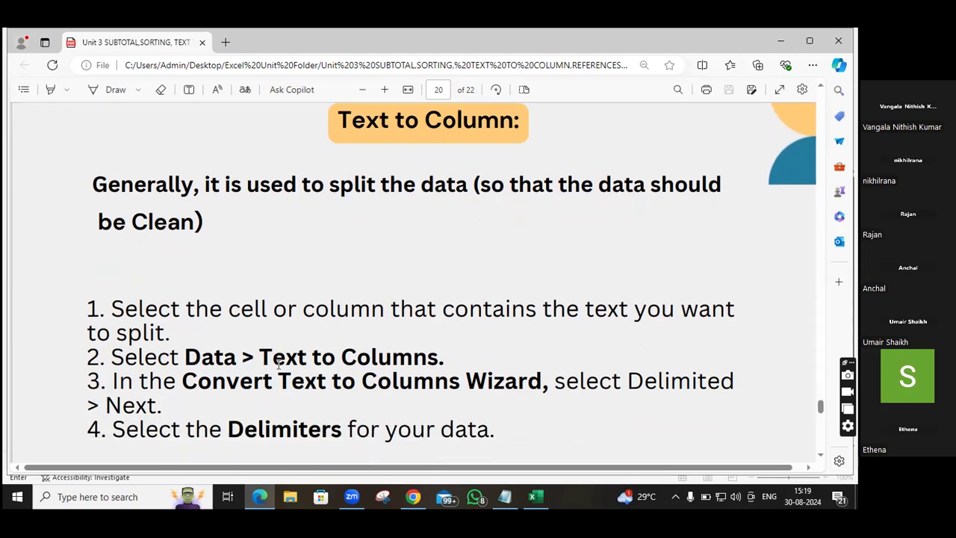
scroll(277, 364, "down", 3)
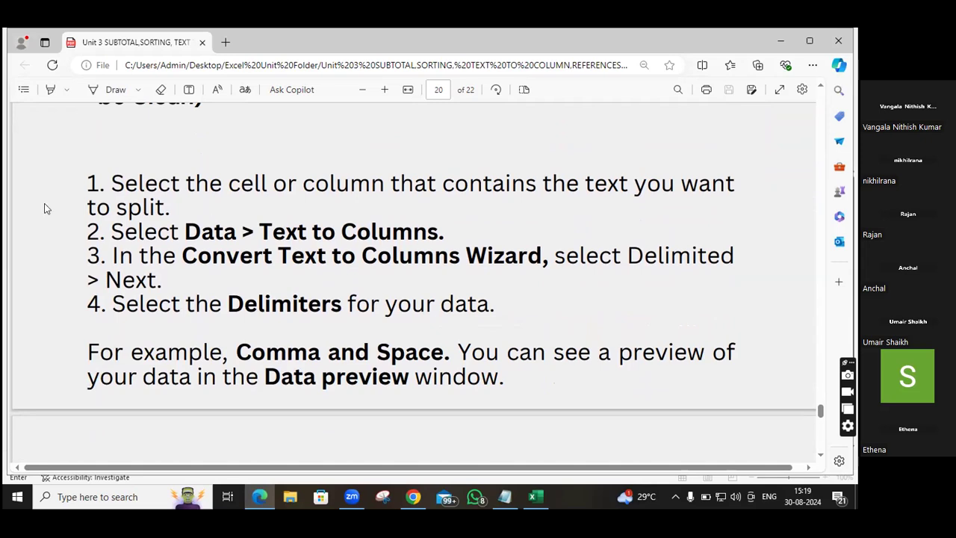
Switch back to Excel and start Text to Columns on the full names in B3:B11
left_click(535, 499)
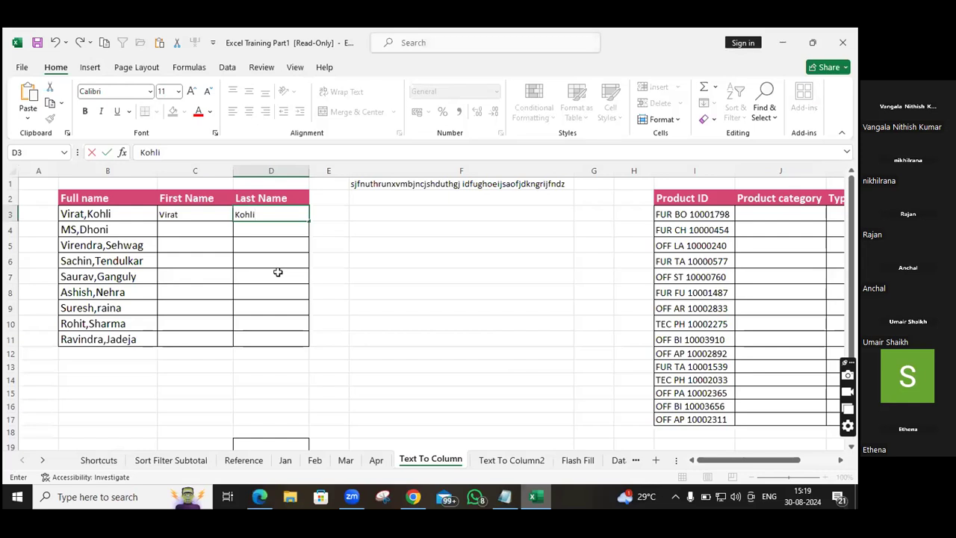
left_click(95, 213)
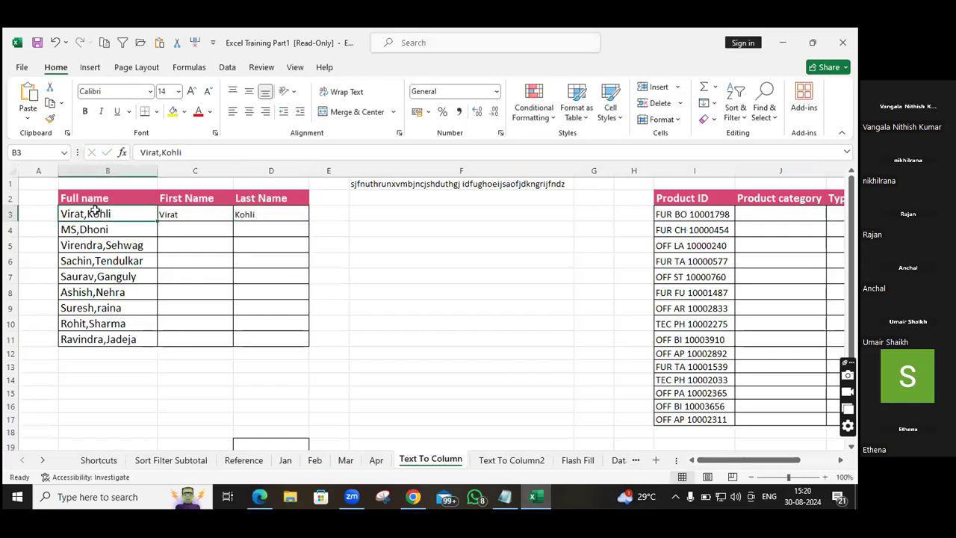
left_click_drag(96, 212, 104, 334)
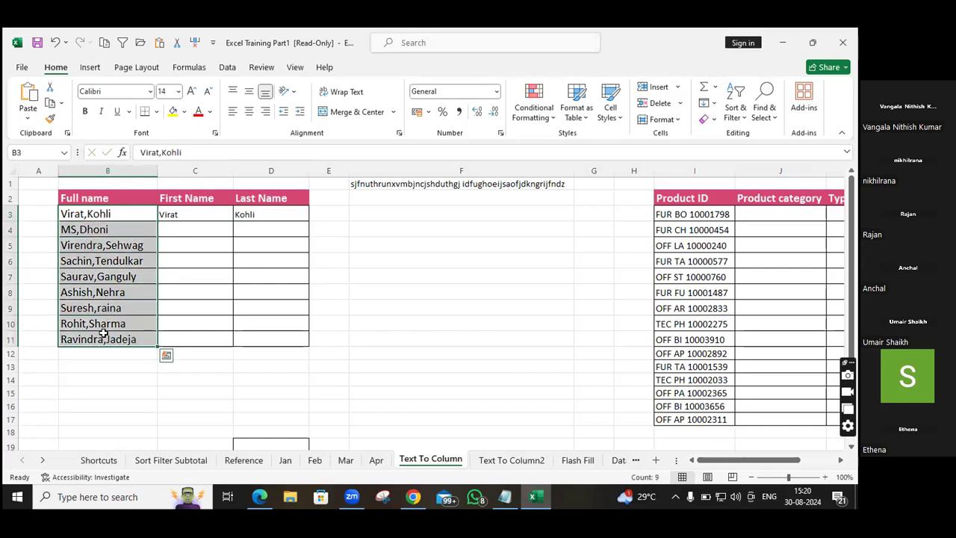
left_click(228, 67)
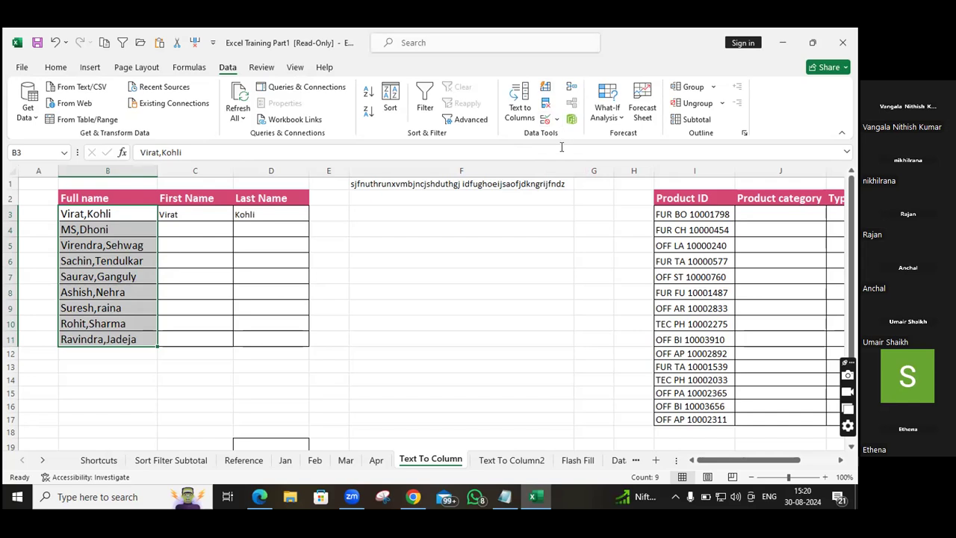
left_click(521, 114)
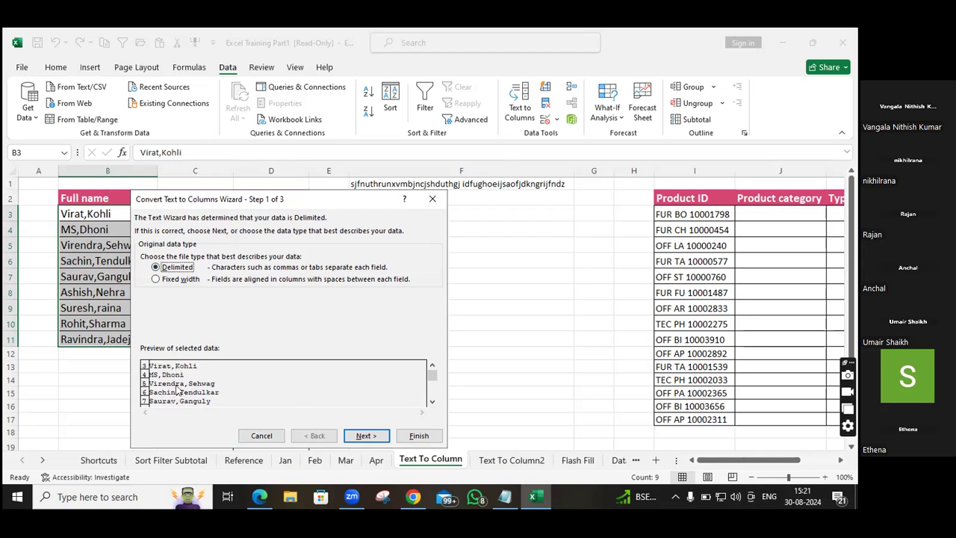
Keep the Delimited data type and set Comma as the only delimiter, turning Tab off
left_click(364, 435)
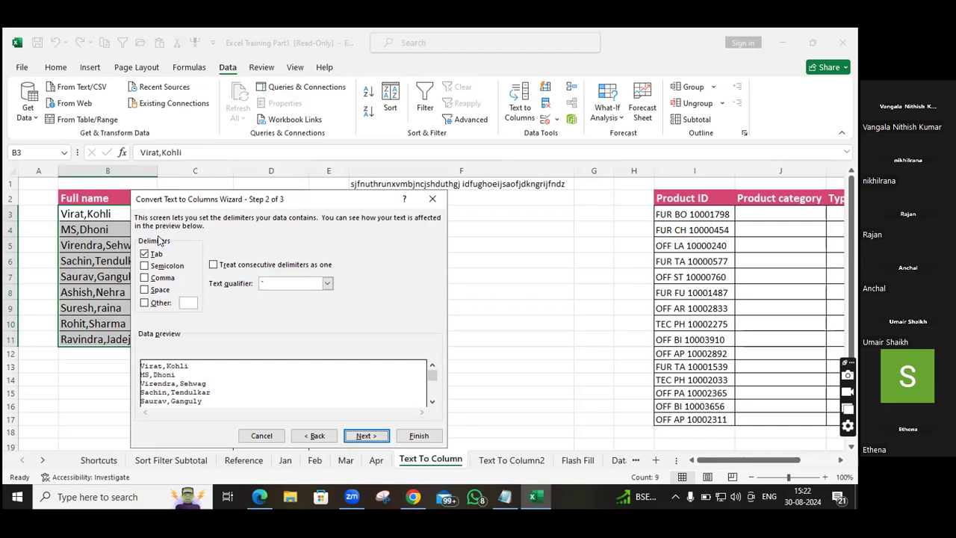
left_click(145, 278)
left_click(145, 254)
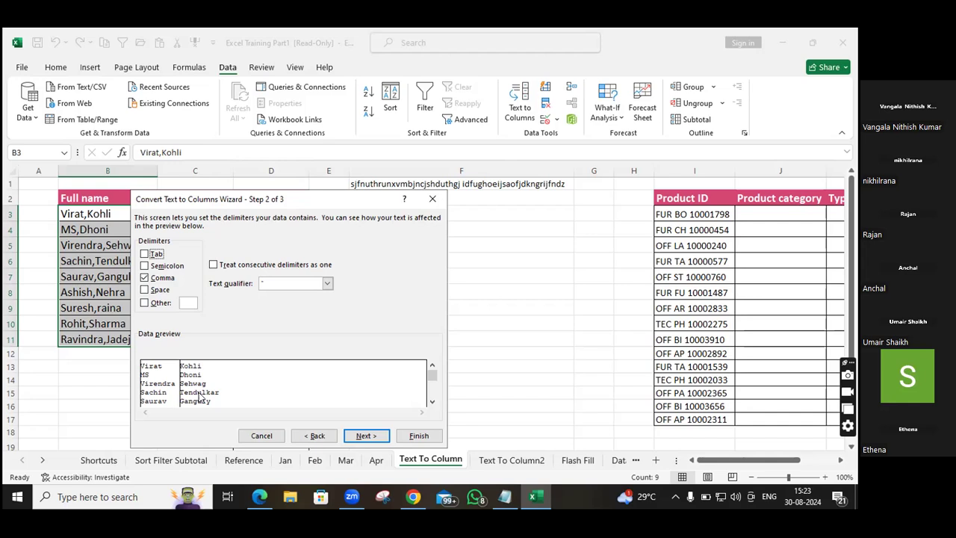
Set the split's destination to cell C3, keeping the General column format, and finish the conversion, replacing the data already there
left_click(366, 436)
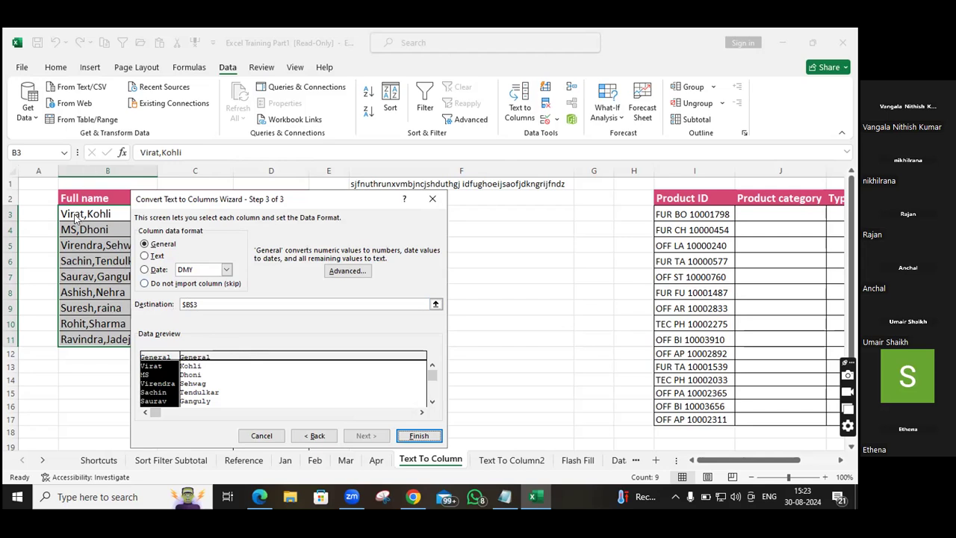
left_click(190, 304)
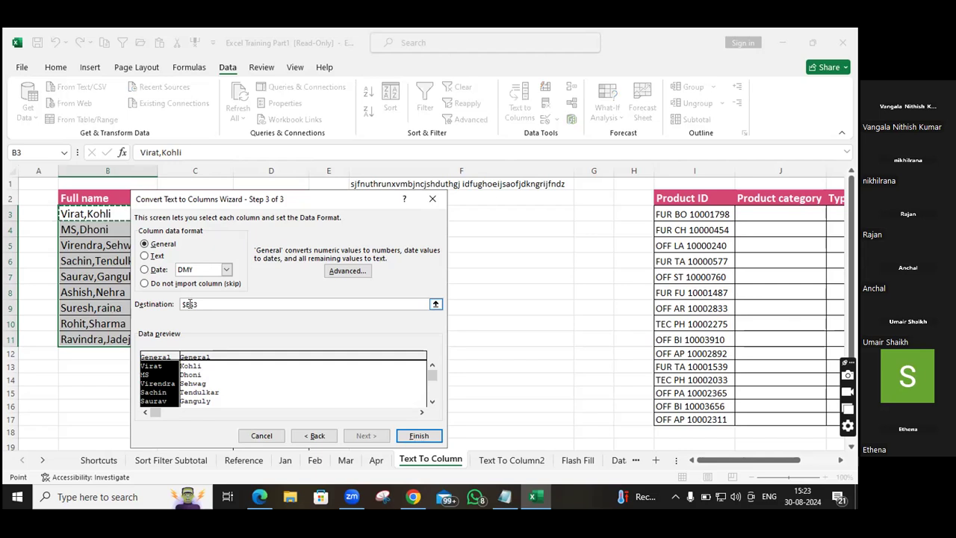
key("BackSpace")
key("BackSpace")
type("$3")
left_click(422, 437)
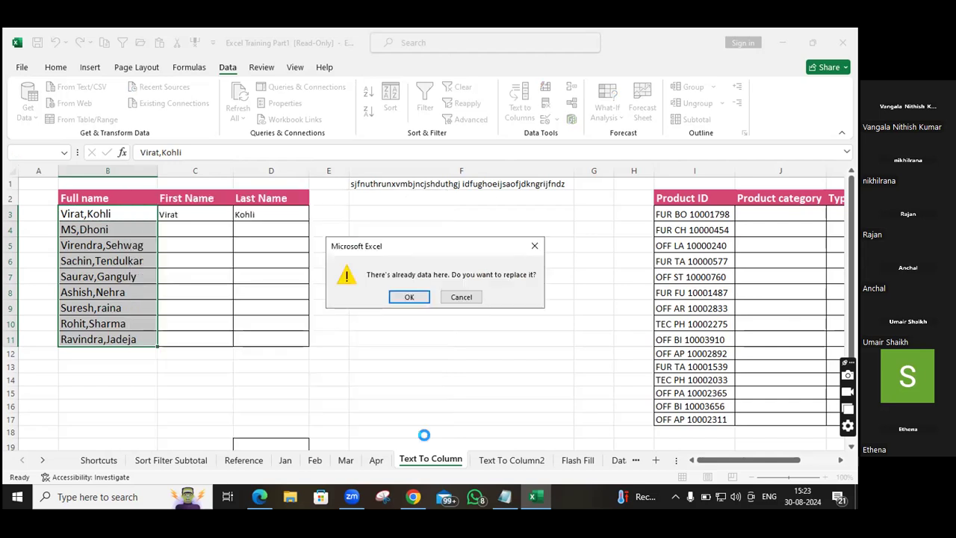
left_click(404, 297)
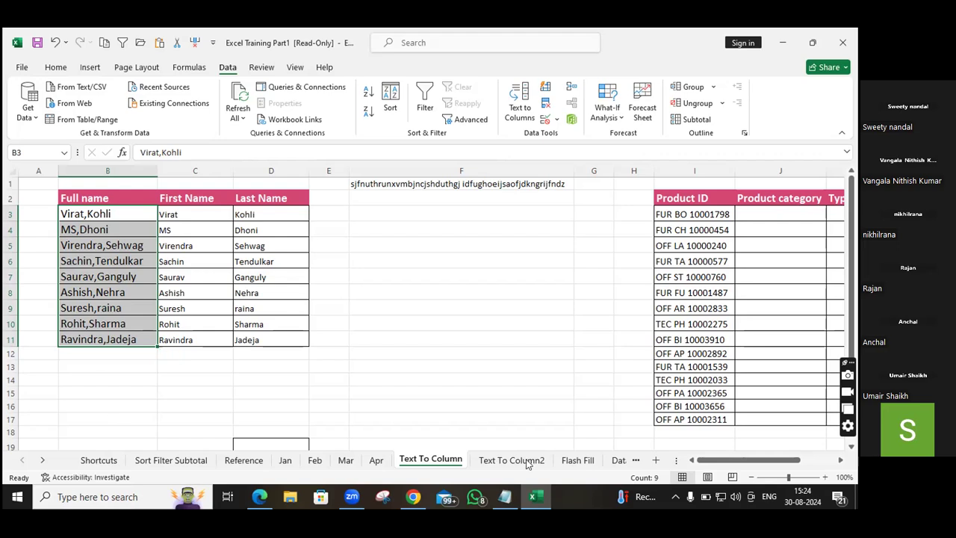
left_click(812, 464)
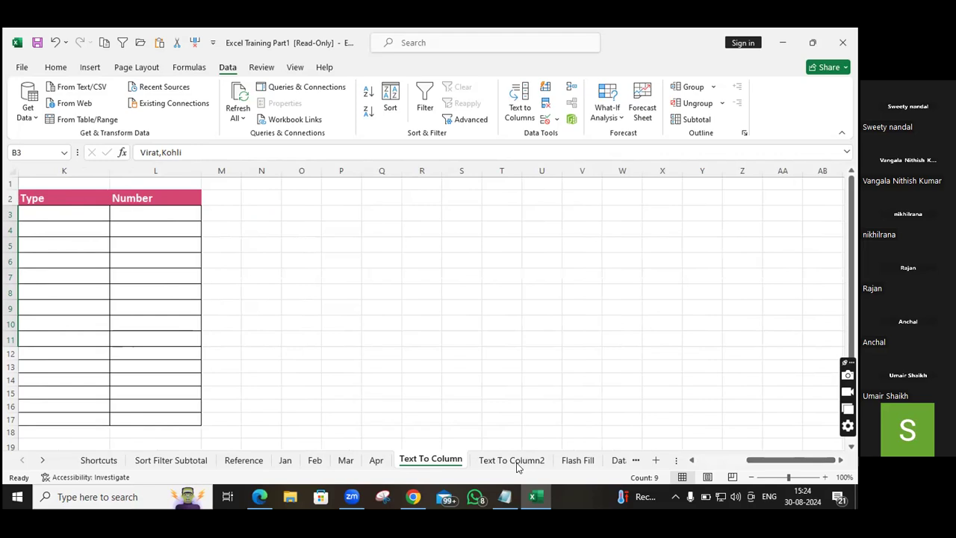
left_click(697, 459)
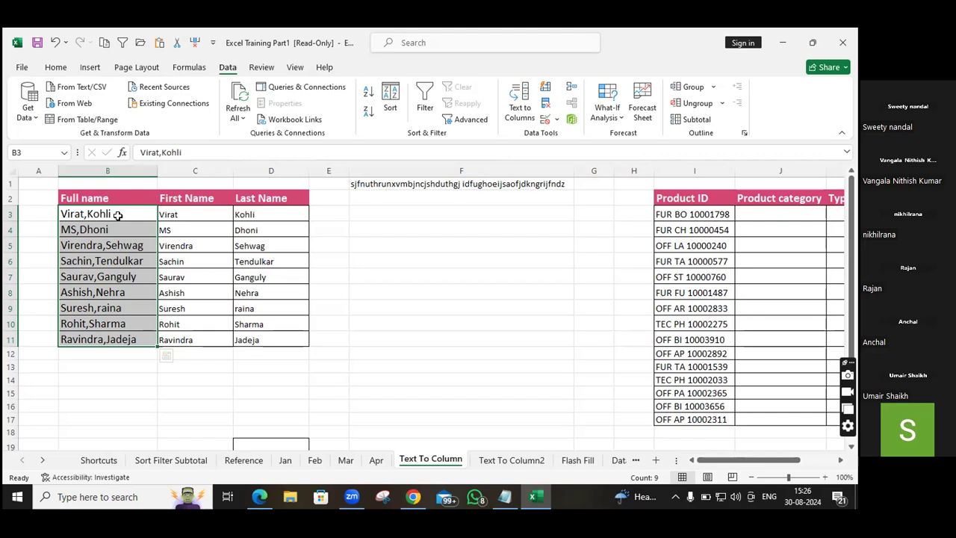
left_click_drag(117, 215, 396, 366)
left_click(396, 363)
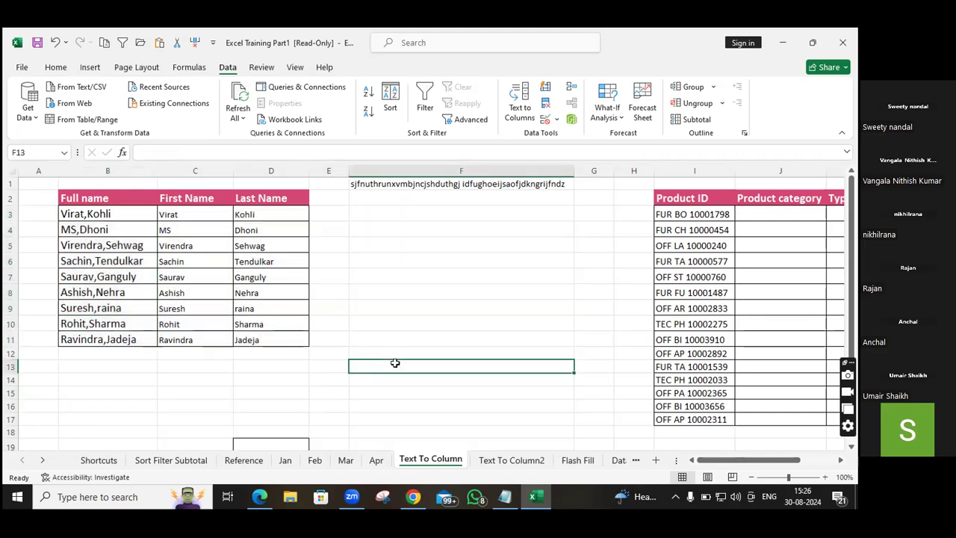